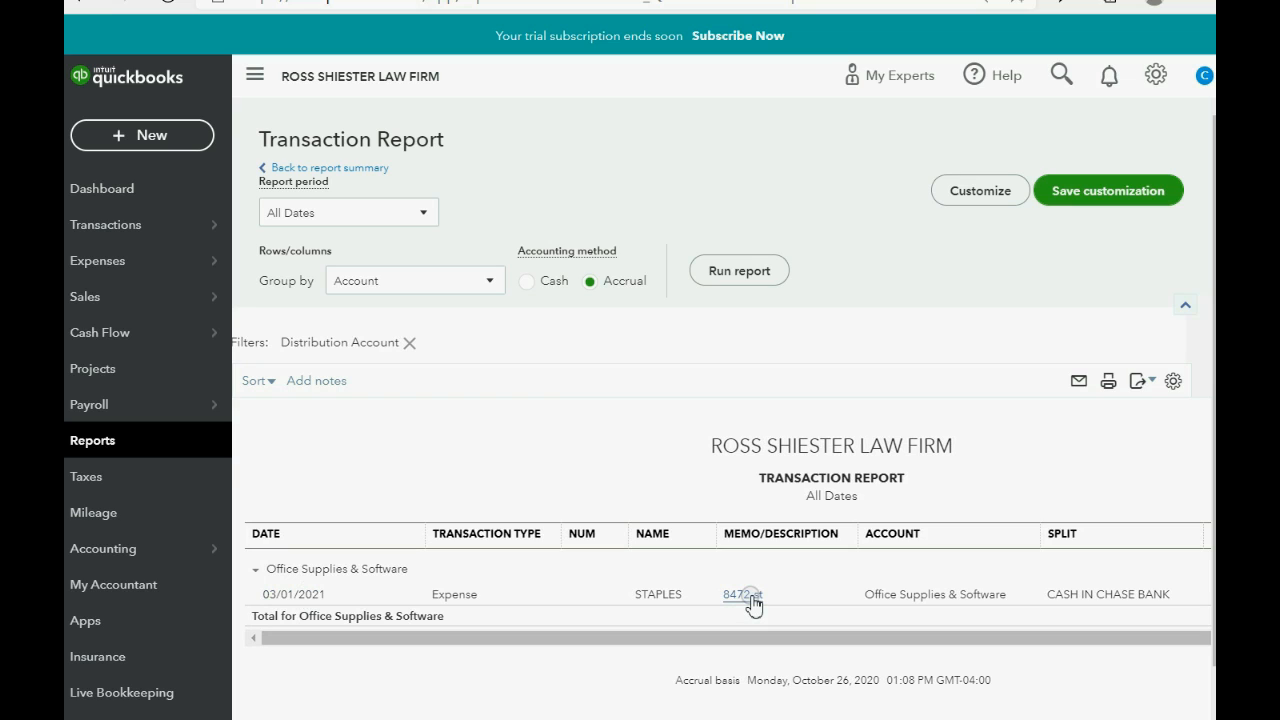
Open the 03/01/2021 STAPLES expense from the report and add a second line categorized as Office Supplies & Software.
left_click(745, 595)
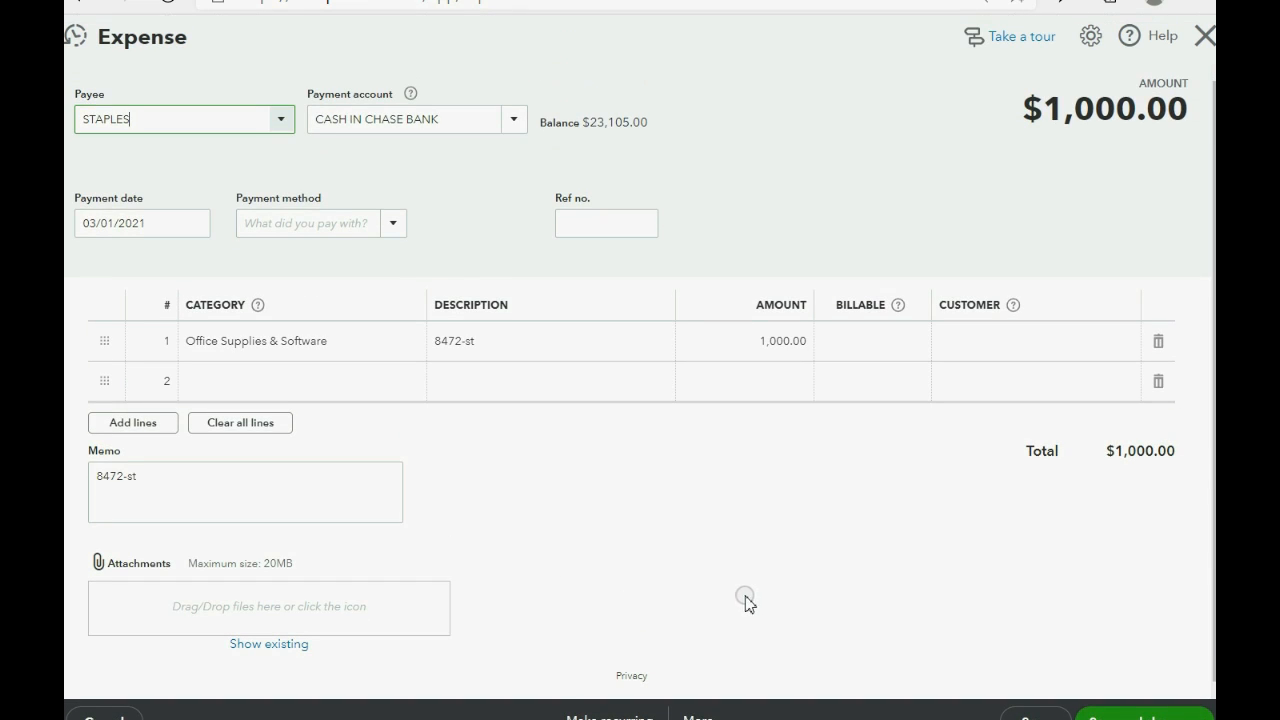
left_click(295, 390)
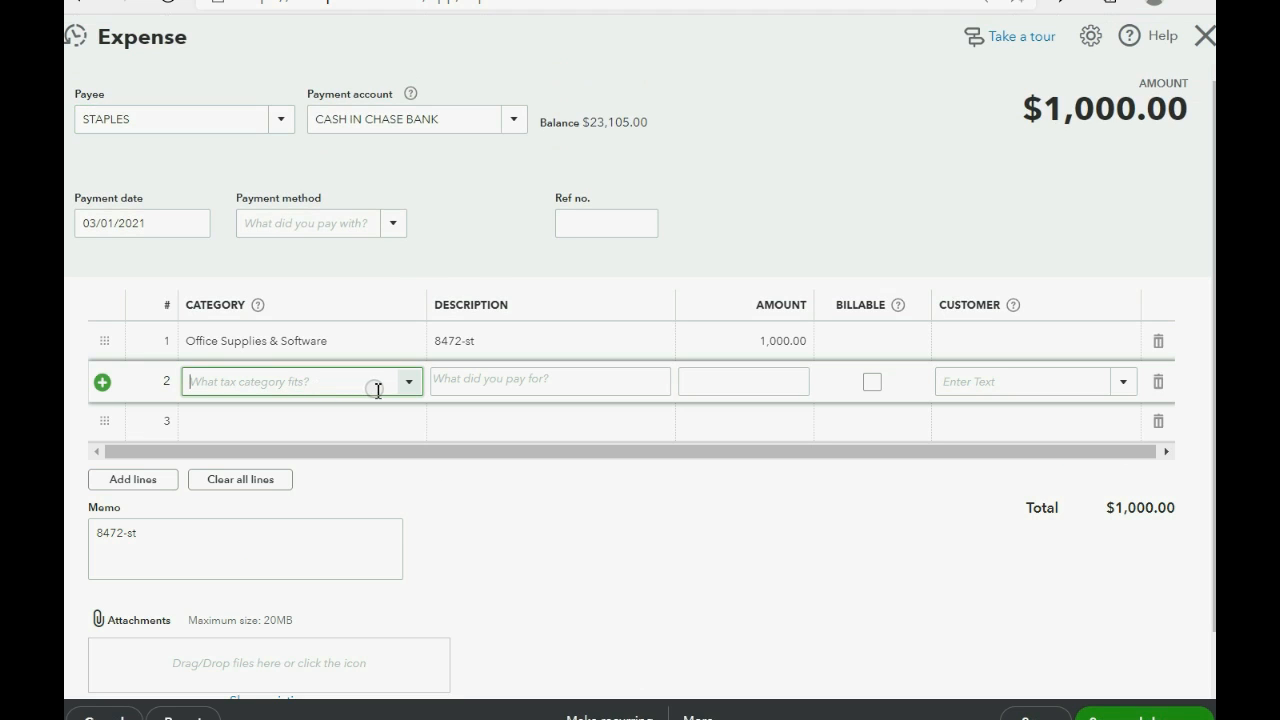
left_click(409, 386)
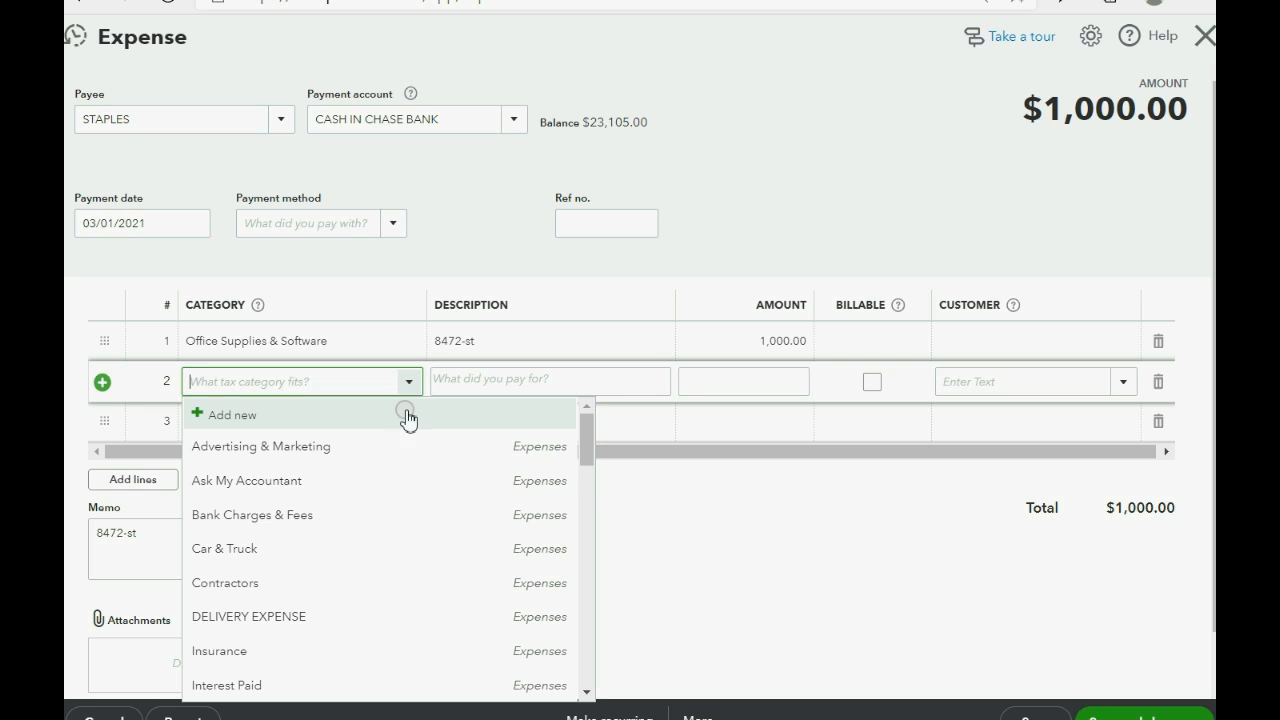
scroll(378, 580, "down", 2)
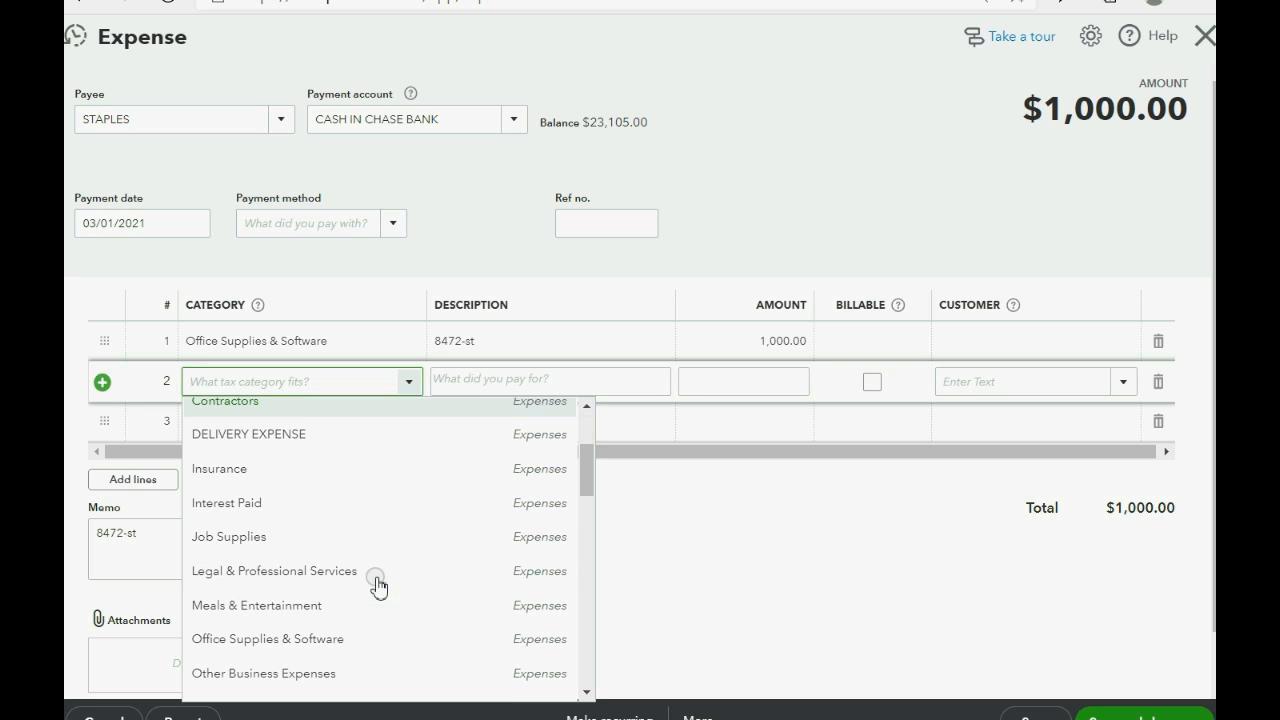
left_click(383, 640)
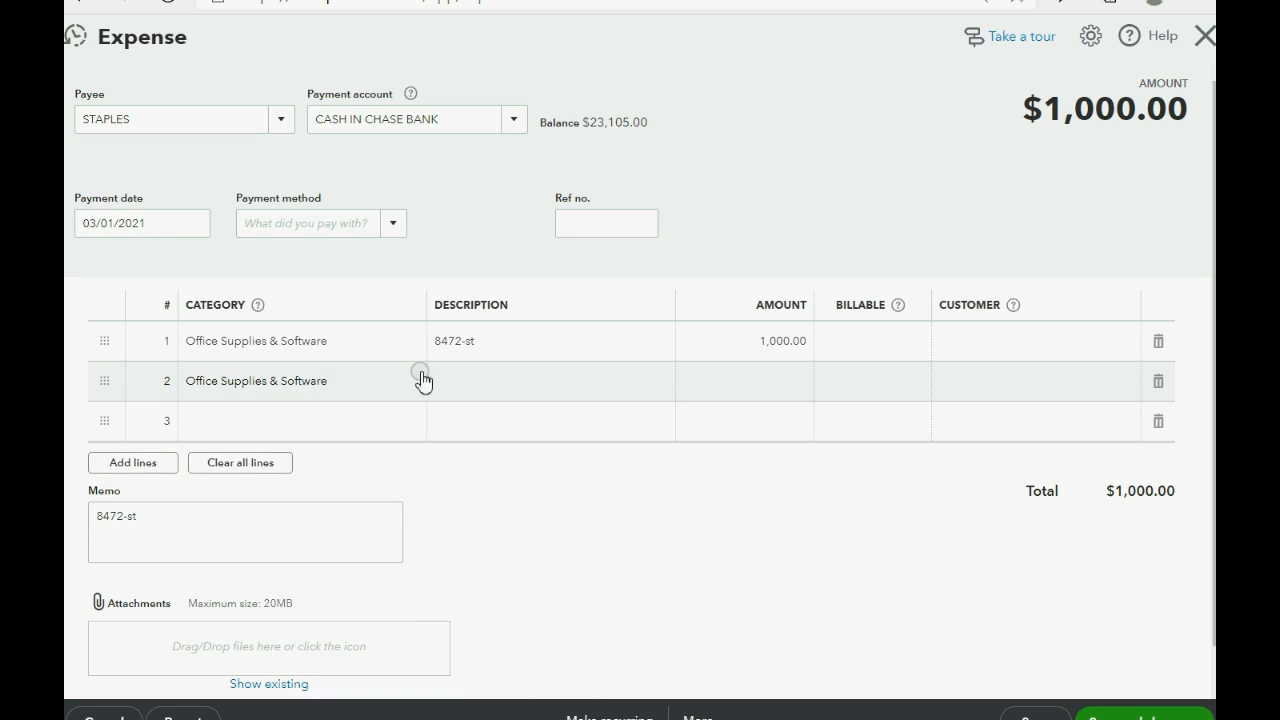
Enter the placeholder description "who when why -" on the expense's second line.
left_click(451, 377)
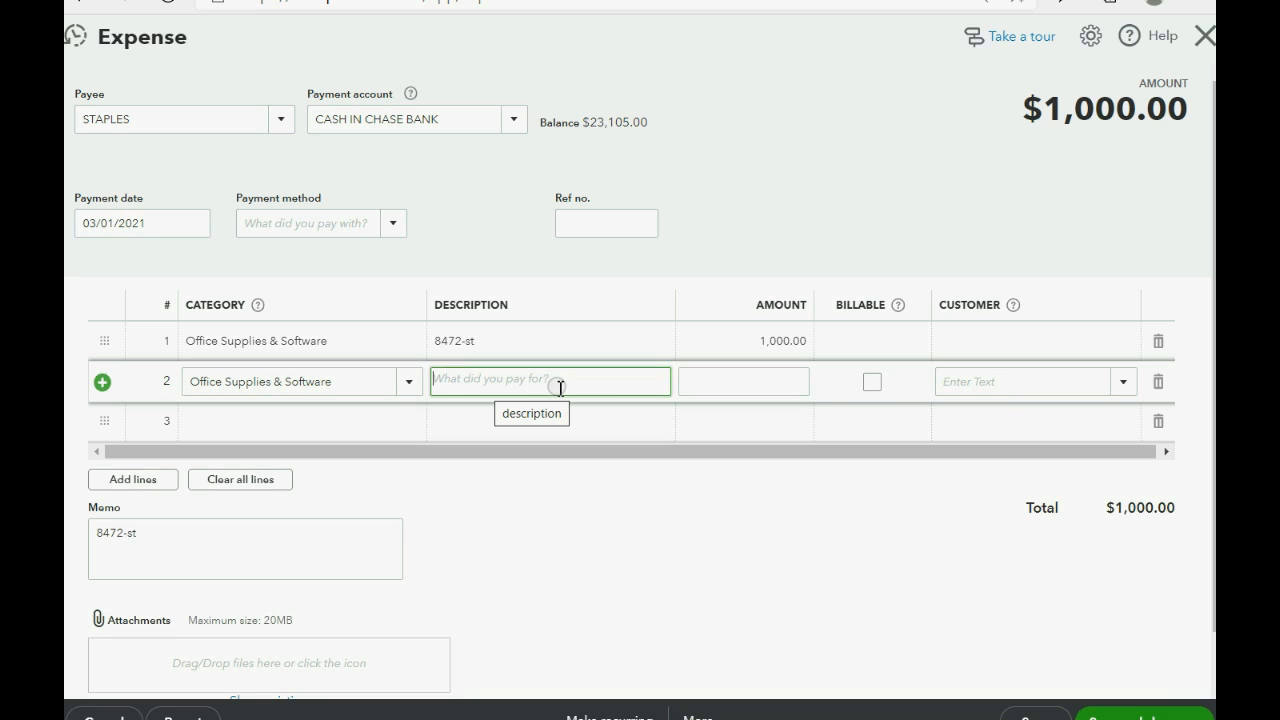
type("who ")
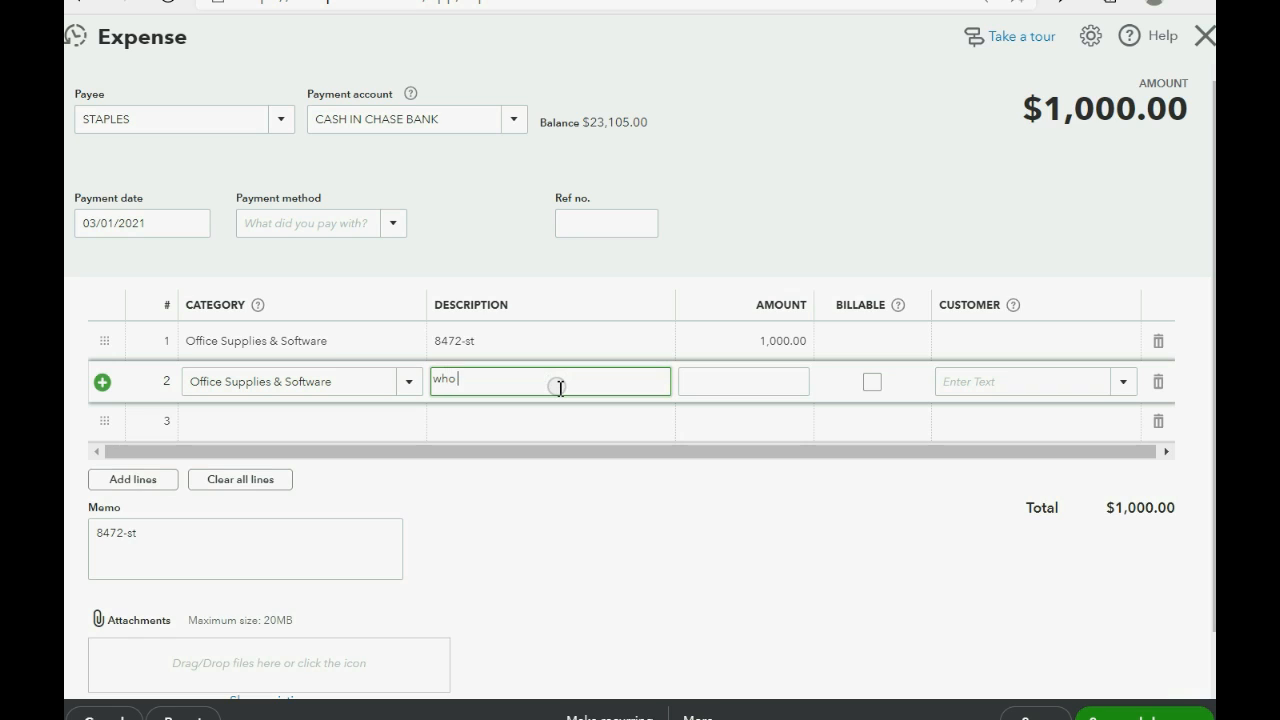
type("when ")
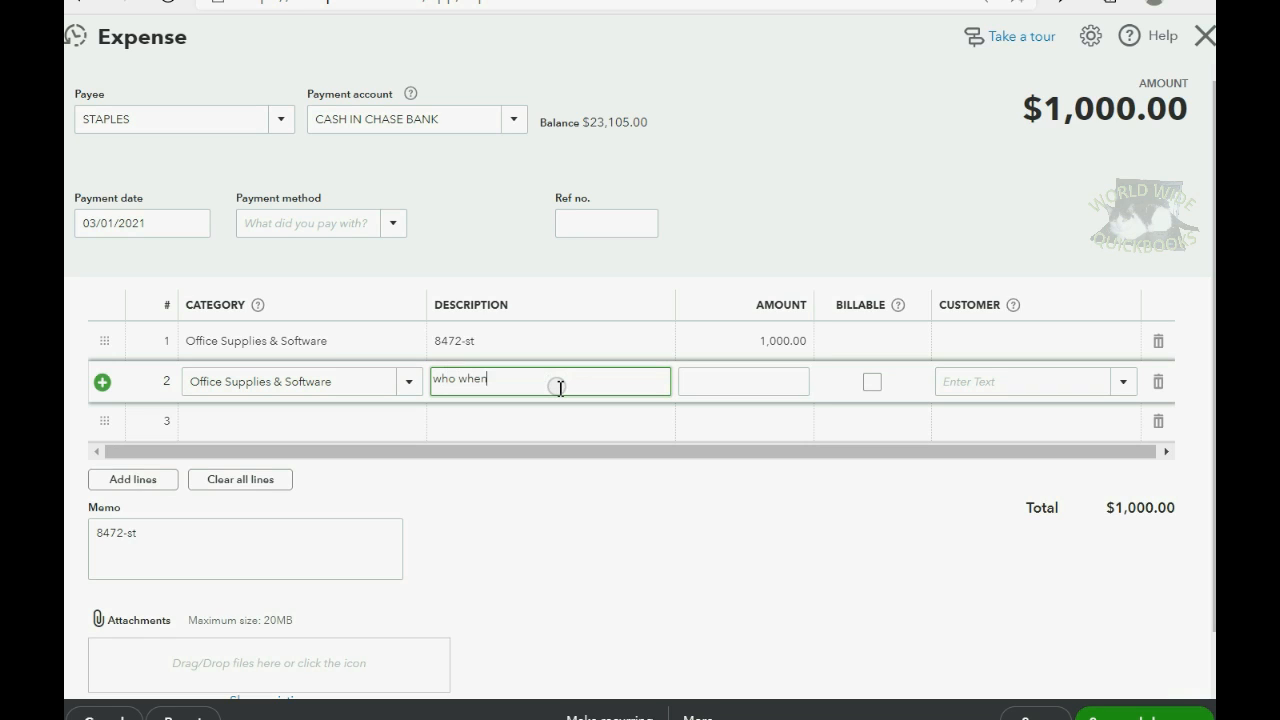
type("why -")
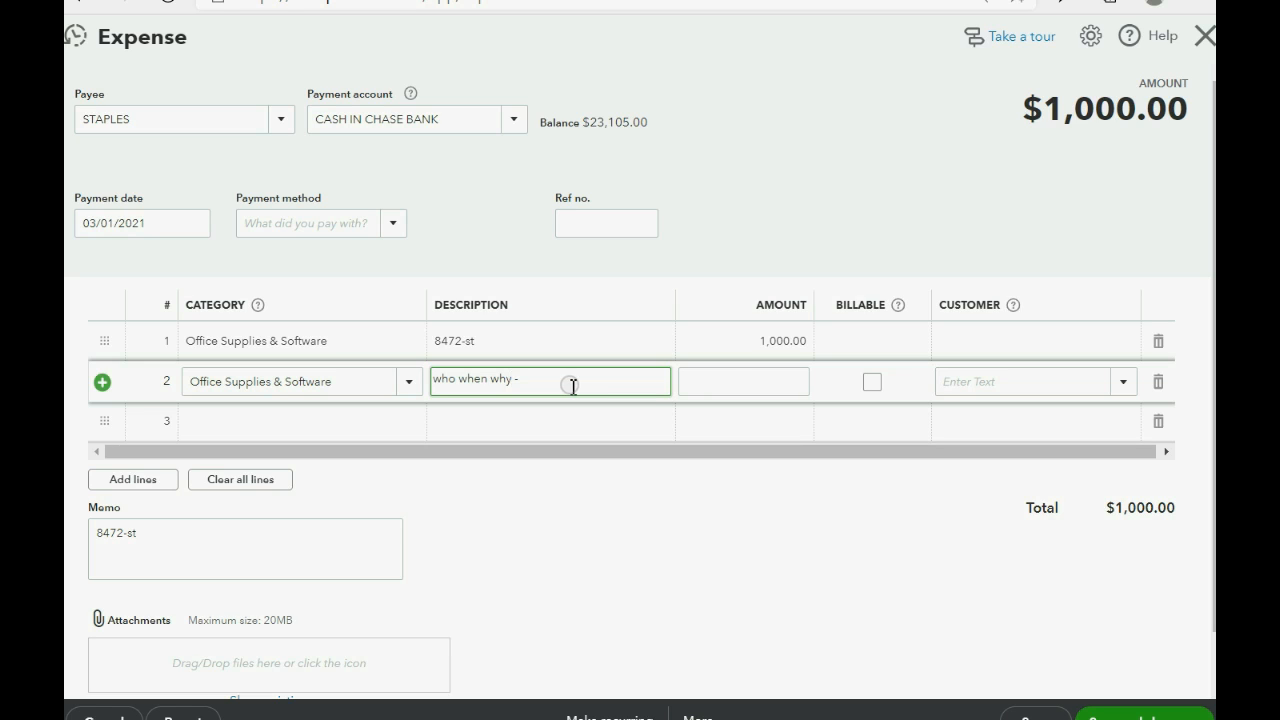
Set the second line's amount to 150 and assign it to the client who used the supplies.
left_click(732, 384)
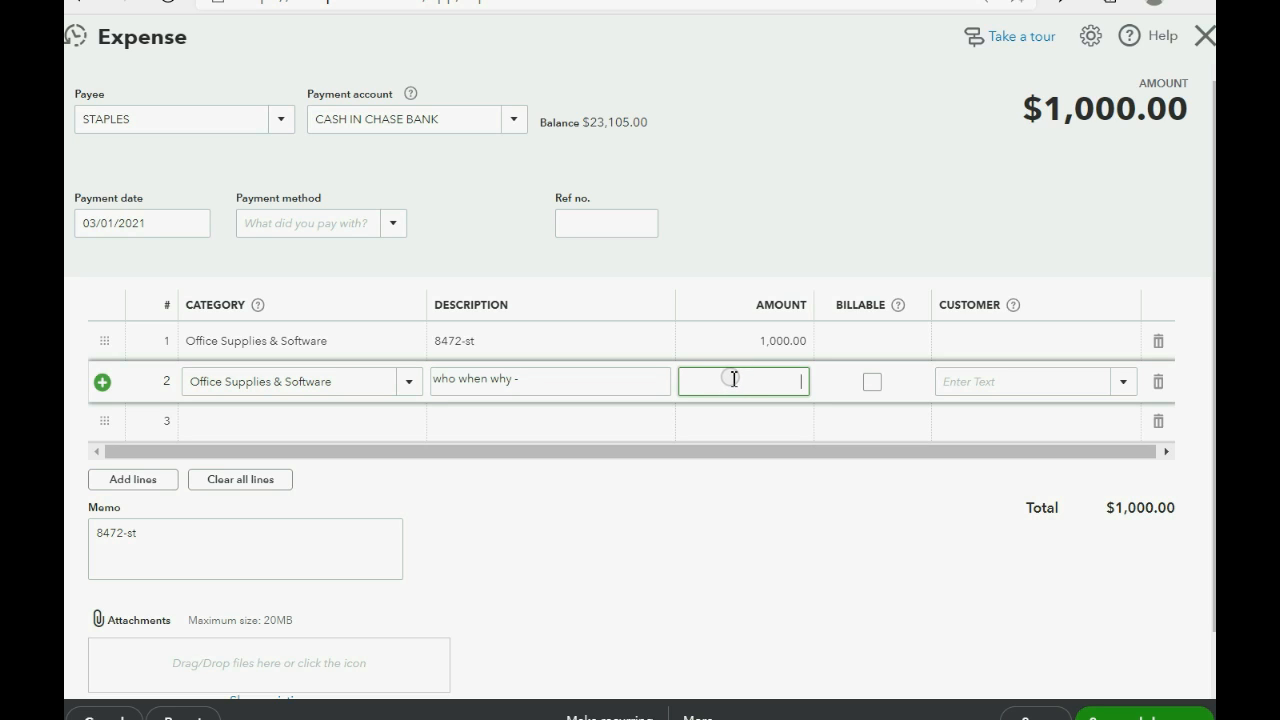
type("150")
left_click(1127, 386)
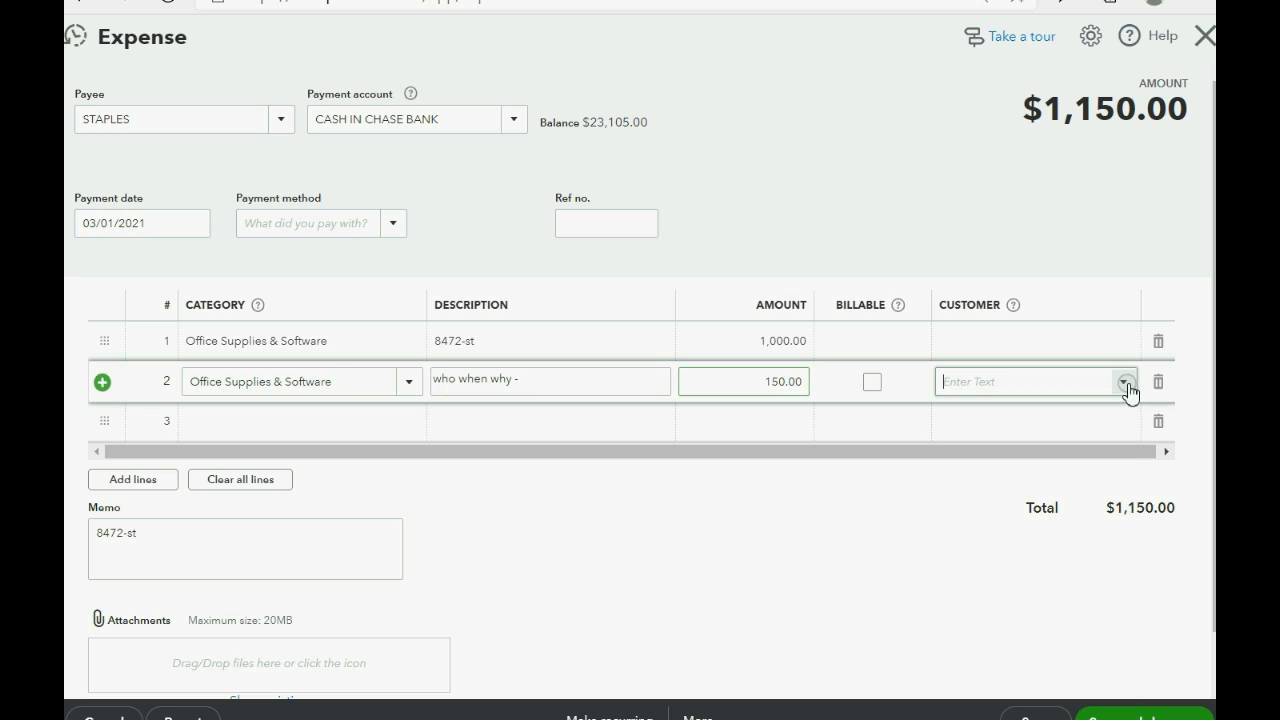
left_click(1062, 516)
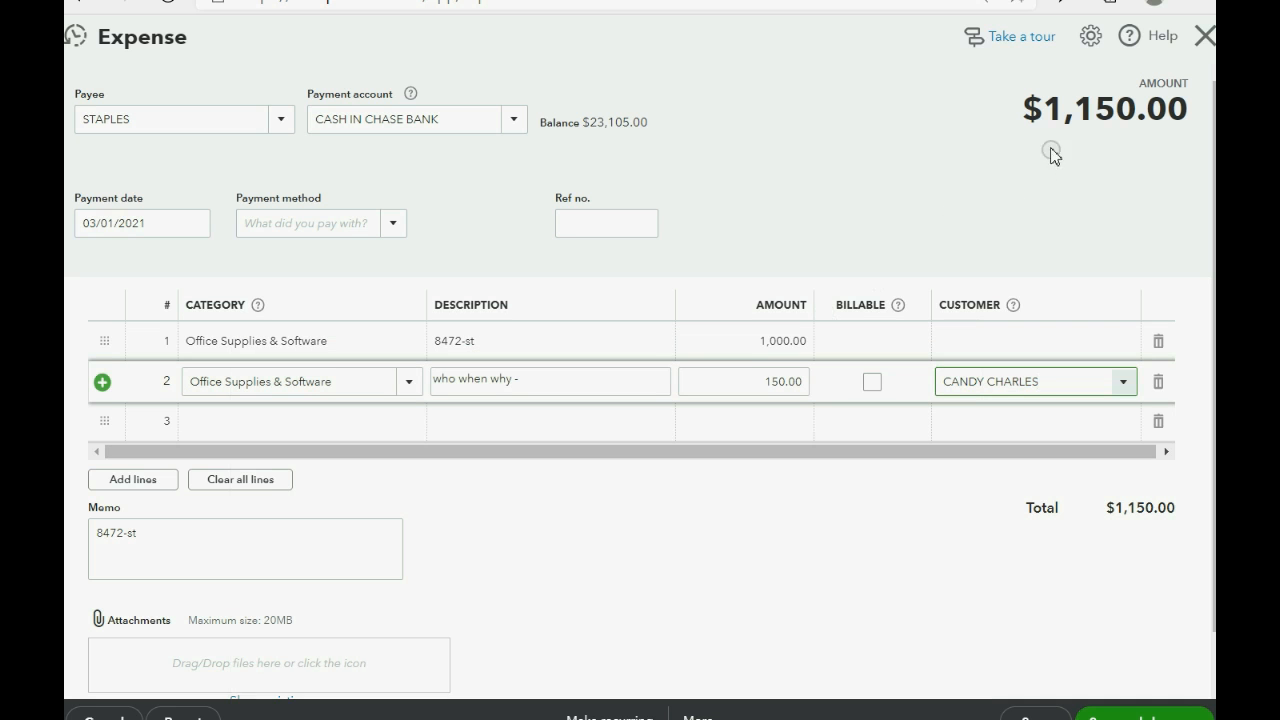
Set the first Office Supplies & Software line's amount to 850.
left_click_drag(1047, 108, 1183, 108)
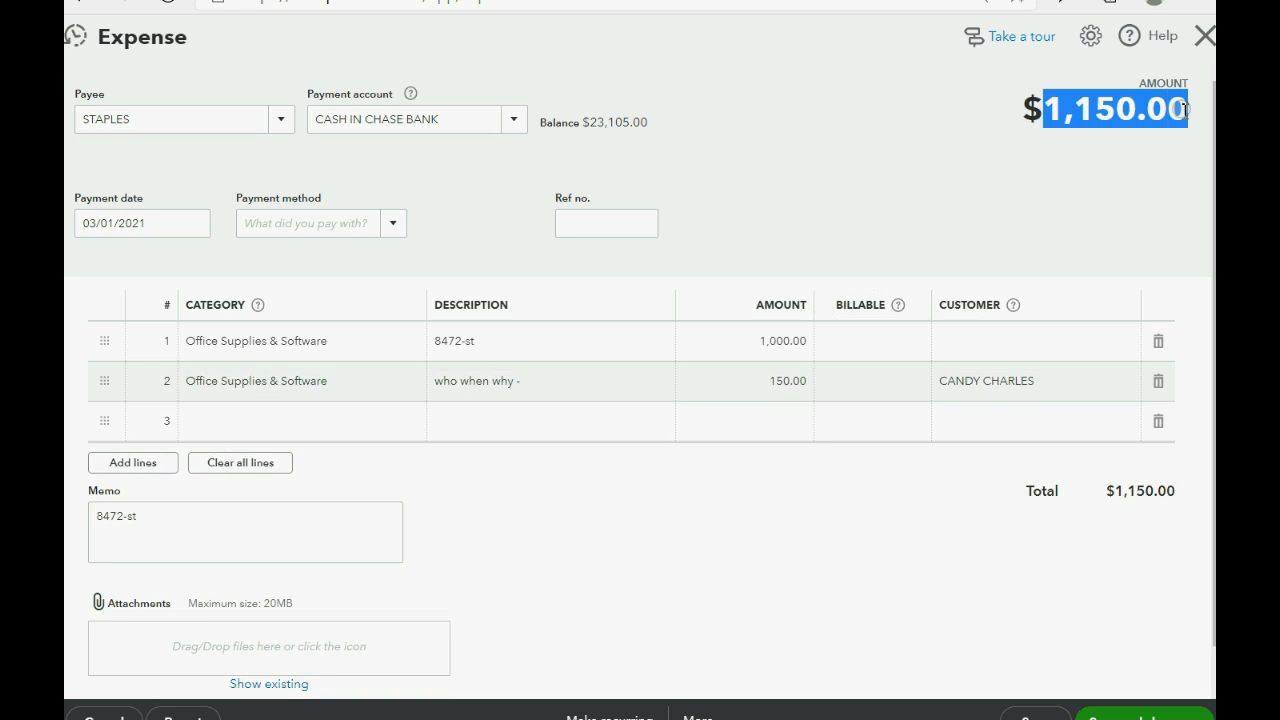
left_click(759, 340)
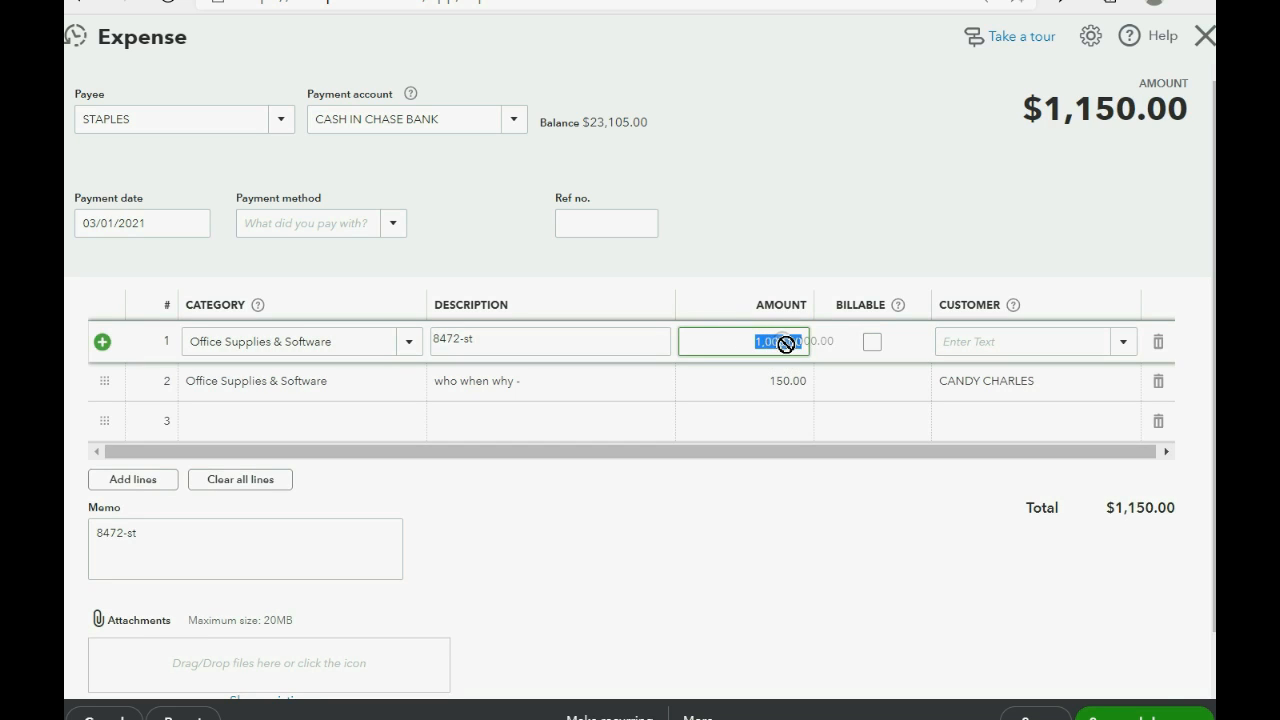
left_click(757, 340)
left_click_drag(752, 340, 811, 340)
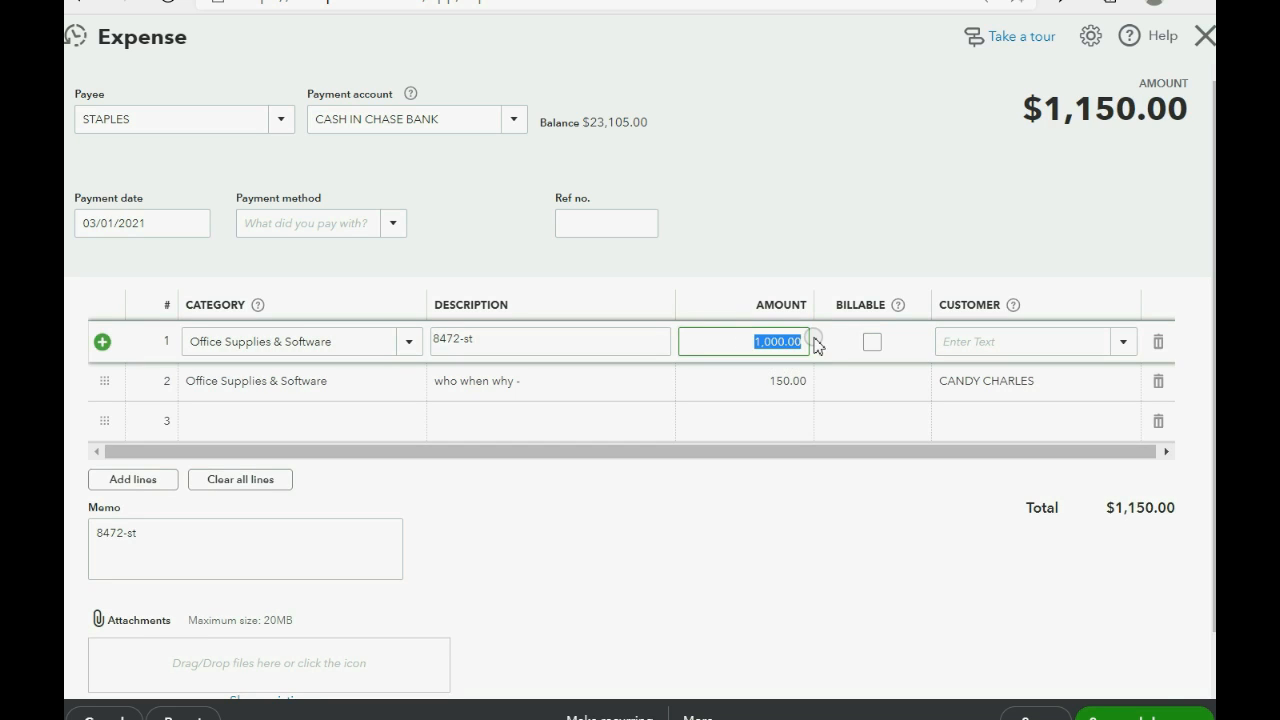
type("850")
key("Tab")
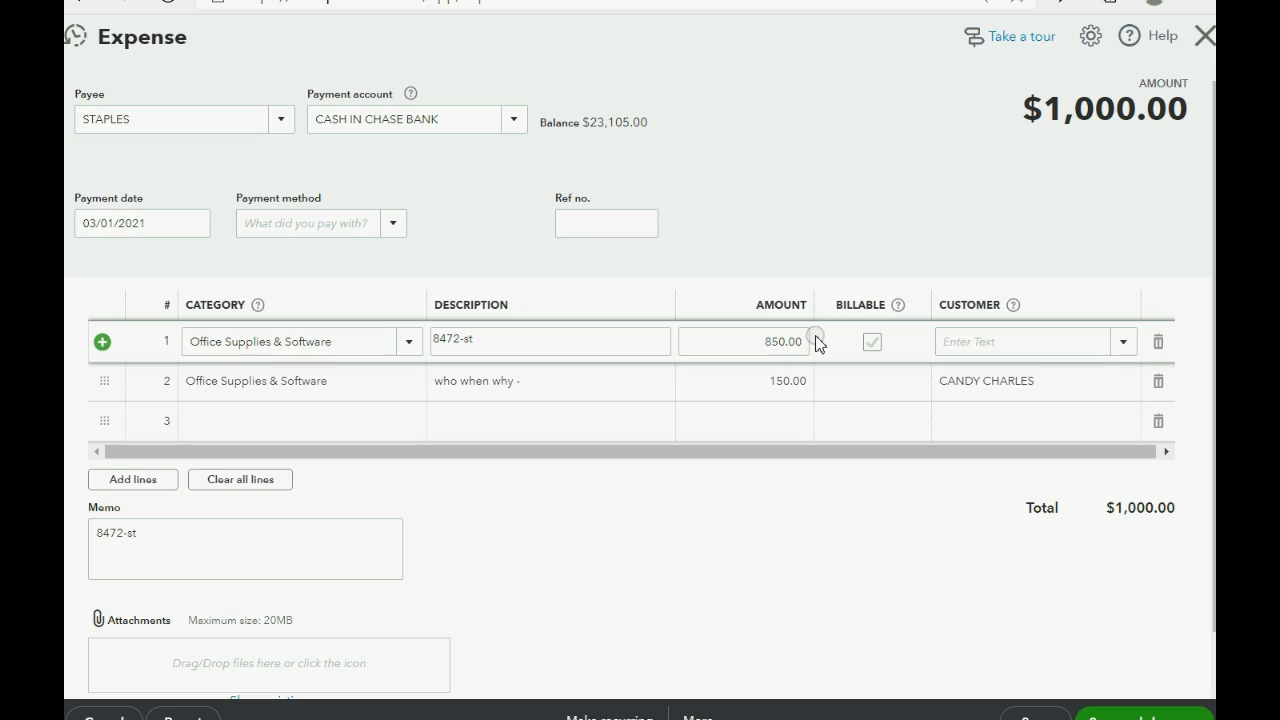
Replace the second line's description with a note that 150 was used on 3-3 for the client.
left_click(570, 381)
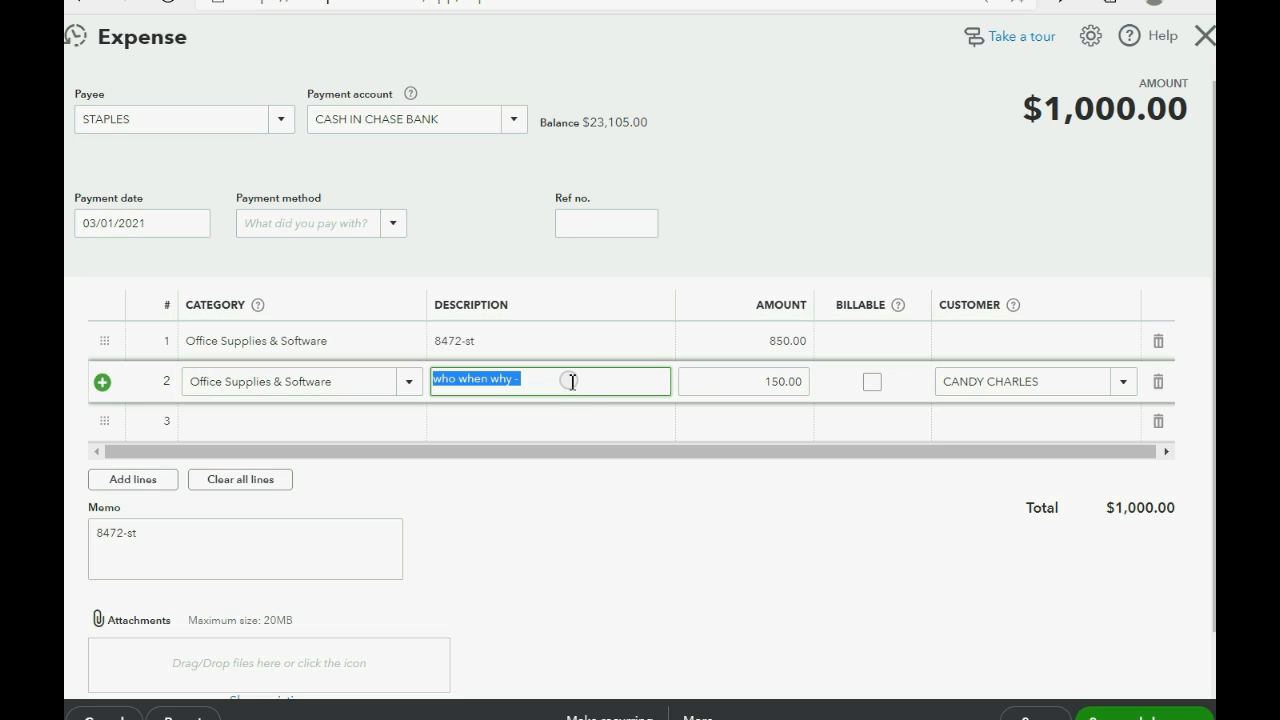
type("3")
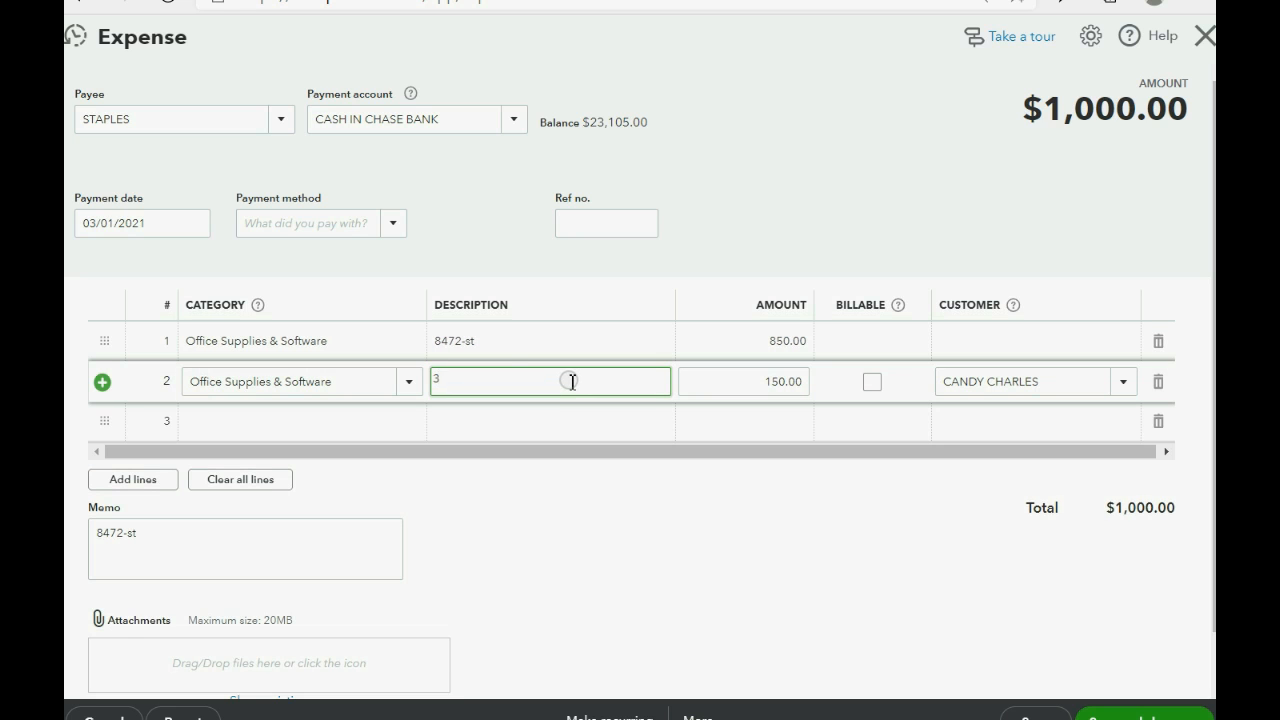
type("-3")
type("- 150 u")
type("sed bt")
type(" ... fo")
type("r ce")
type("ndy")
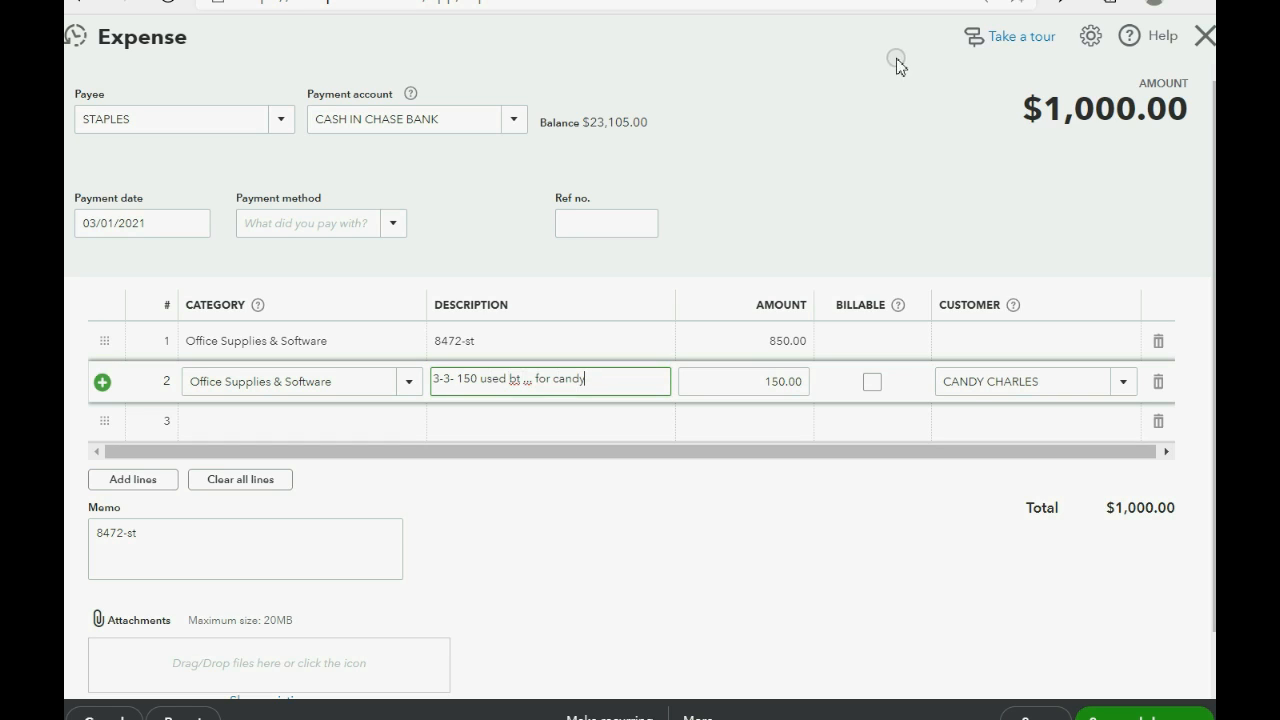
Review the expense total, the split amounts and the client assignment, and save and close the expense.
left_click_drag(1040, 108, 1184, 120)
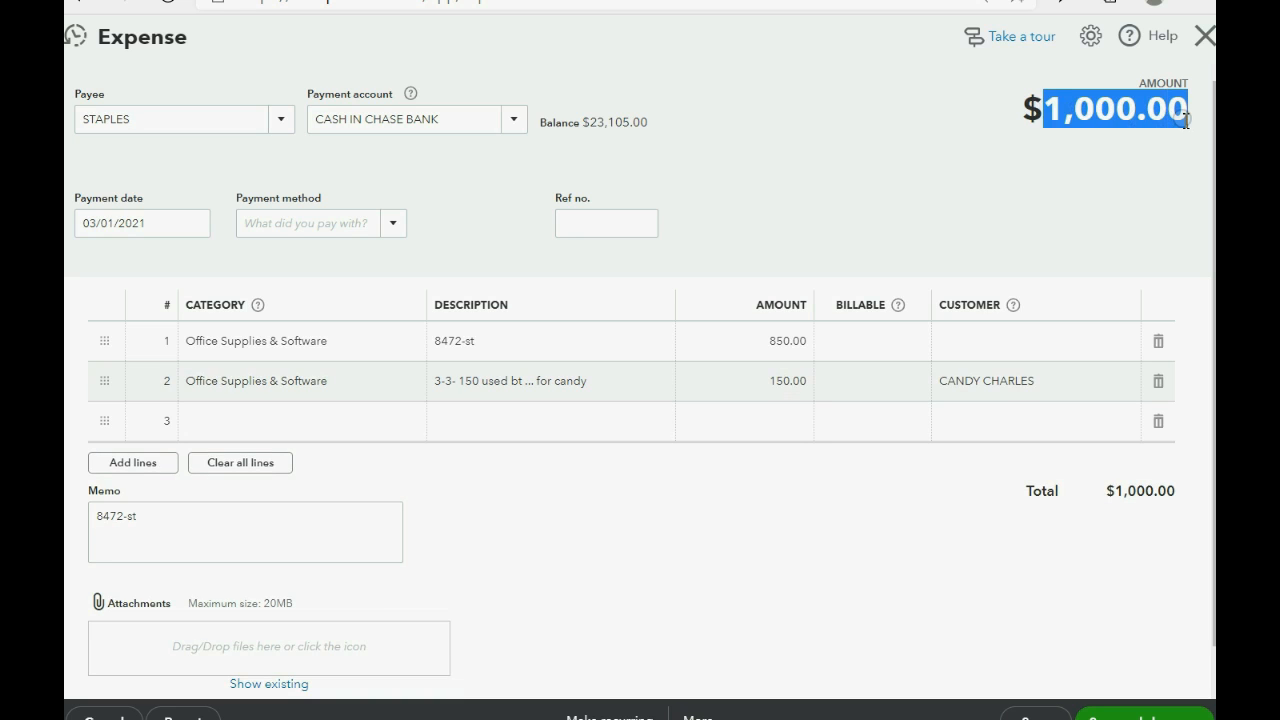
left_click(818, 151)
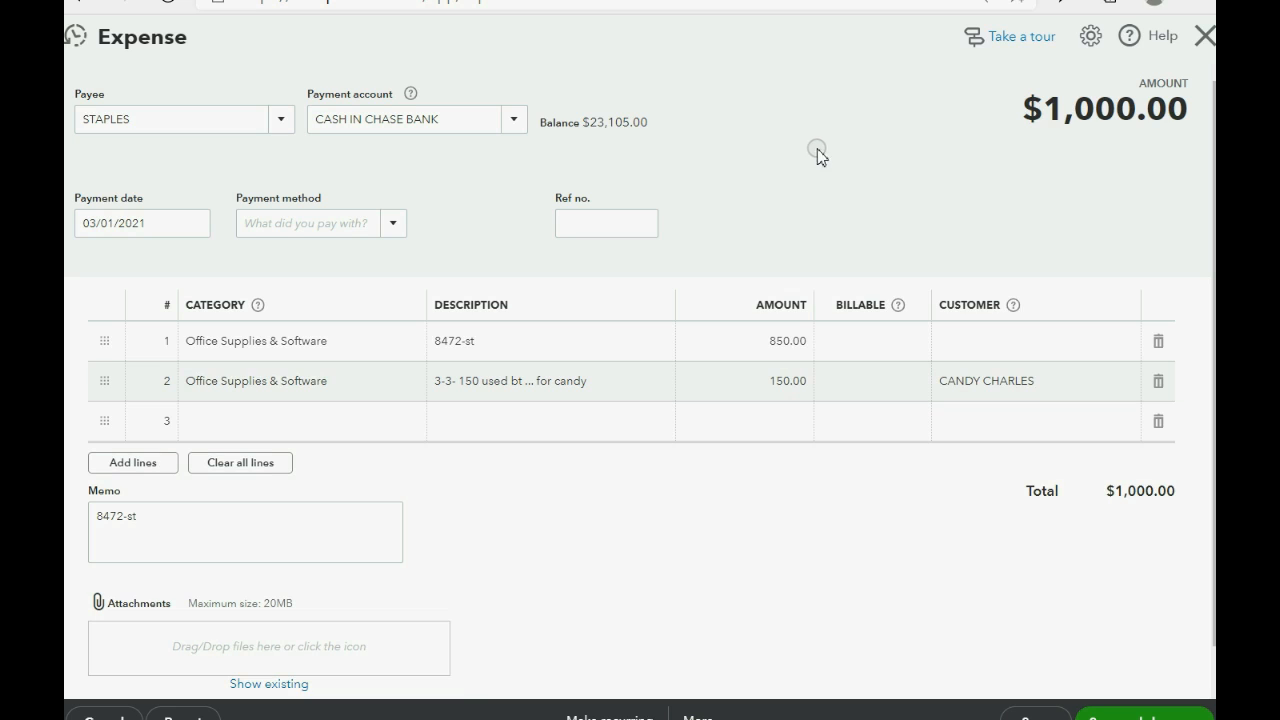
left_click(747, 384)
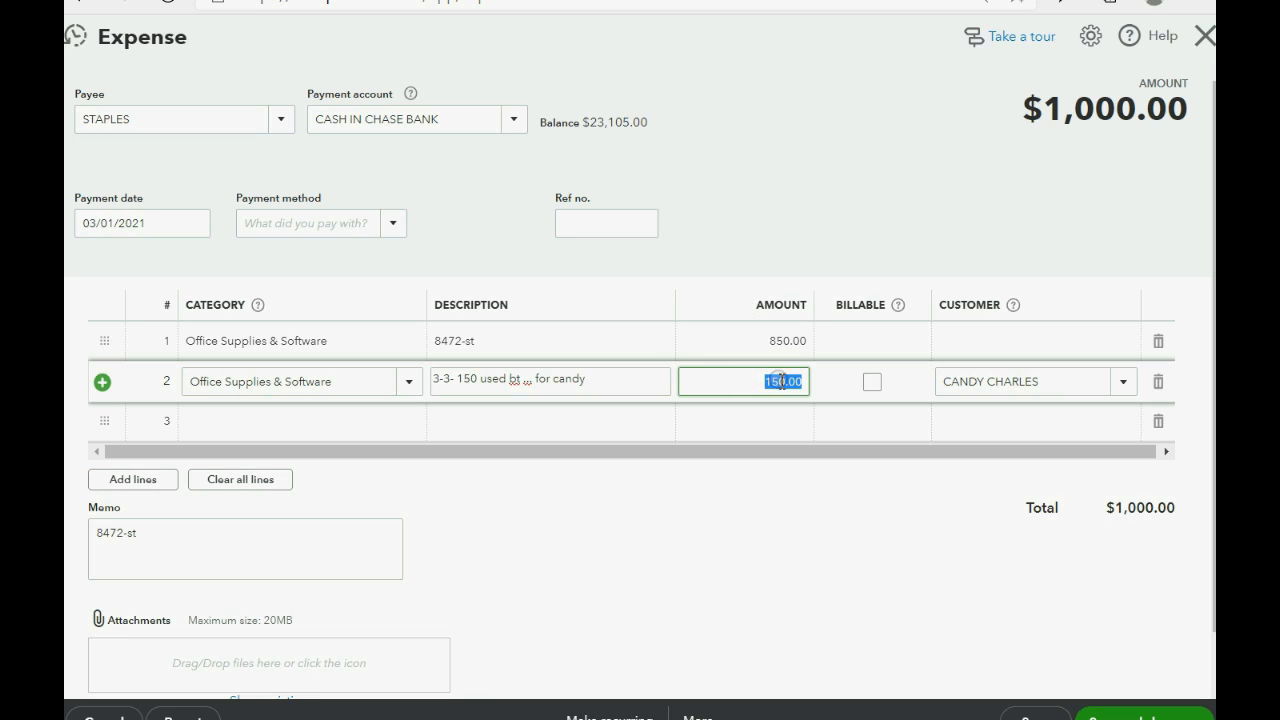
left_click(1126, 383)
left_click(1126, 383)
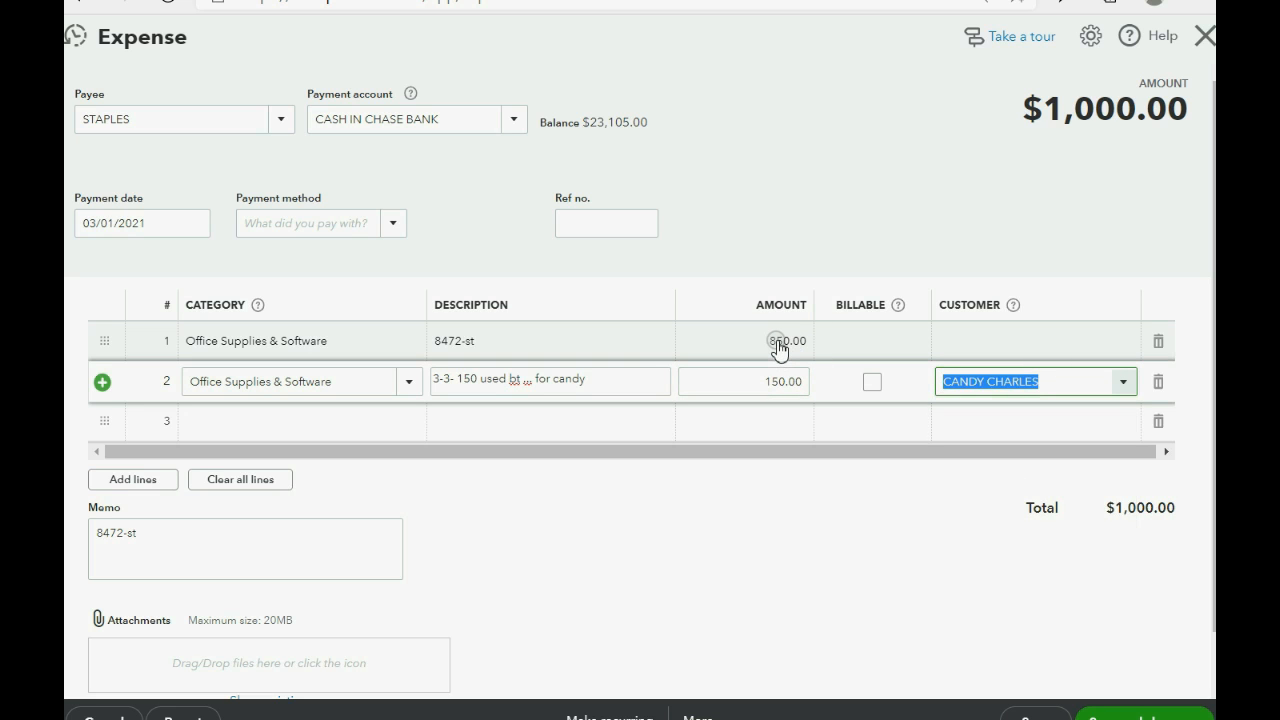
left_click(1120, 715)
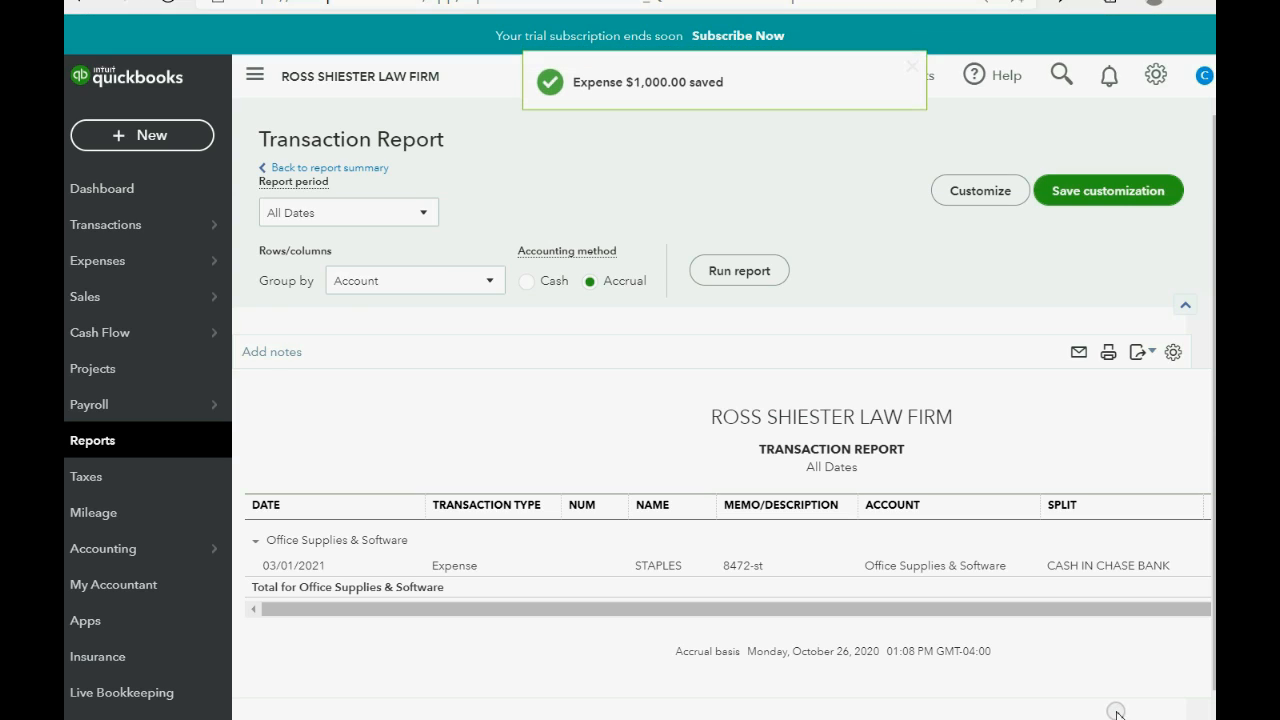
Open the custom Profit and Loss by Client report and view its expenses section.
left_click(152, 450)
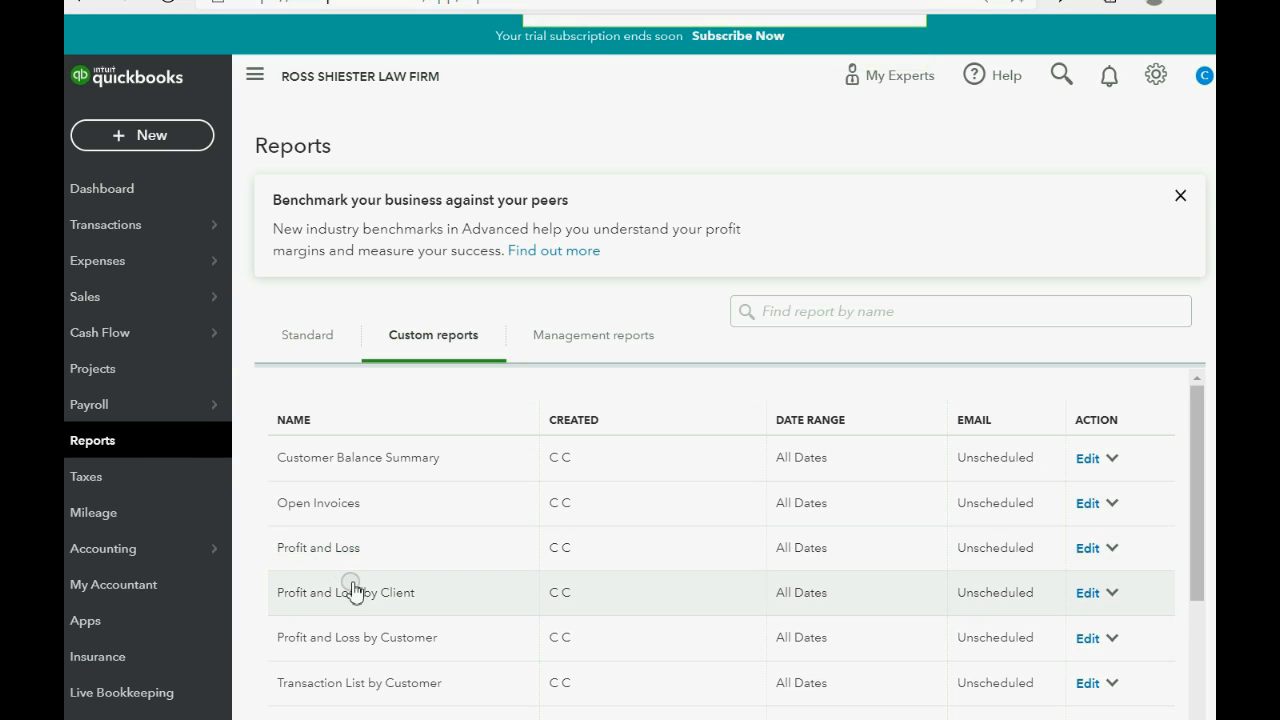
left_click(357, 594)
scroll(352, 590, "down", 2)
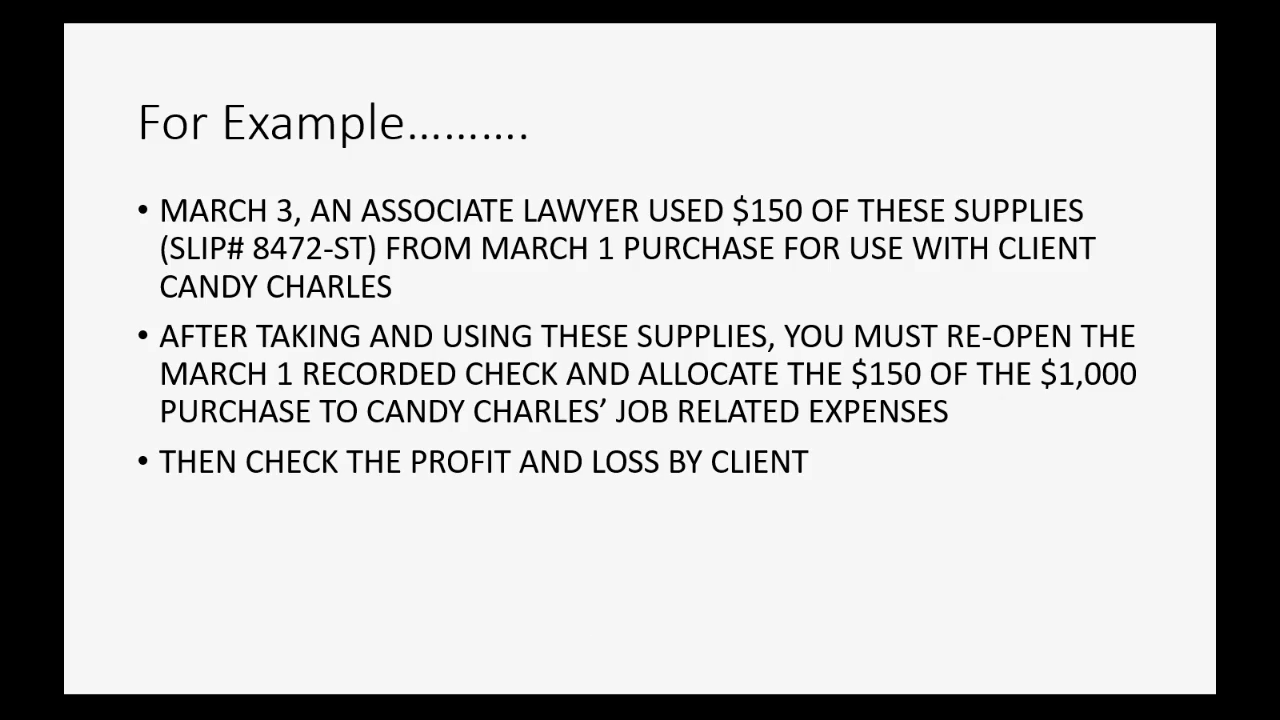
key("Right")
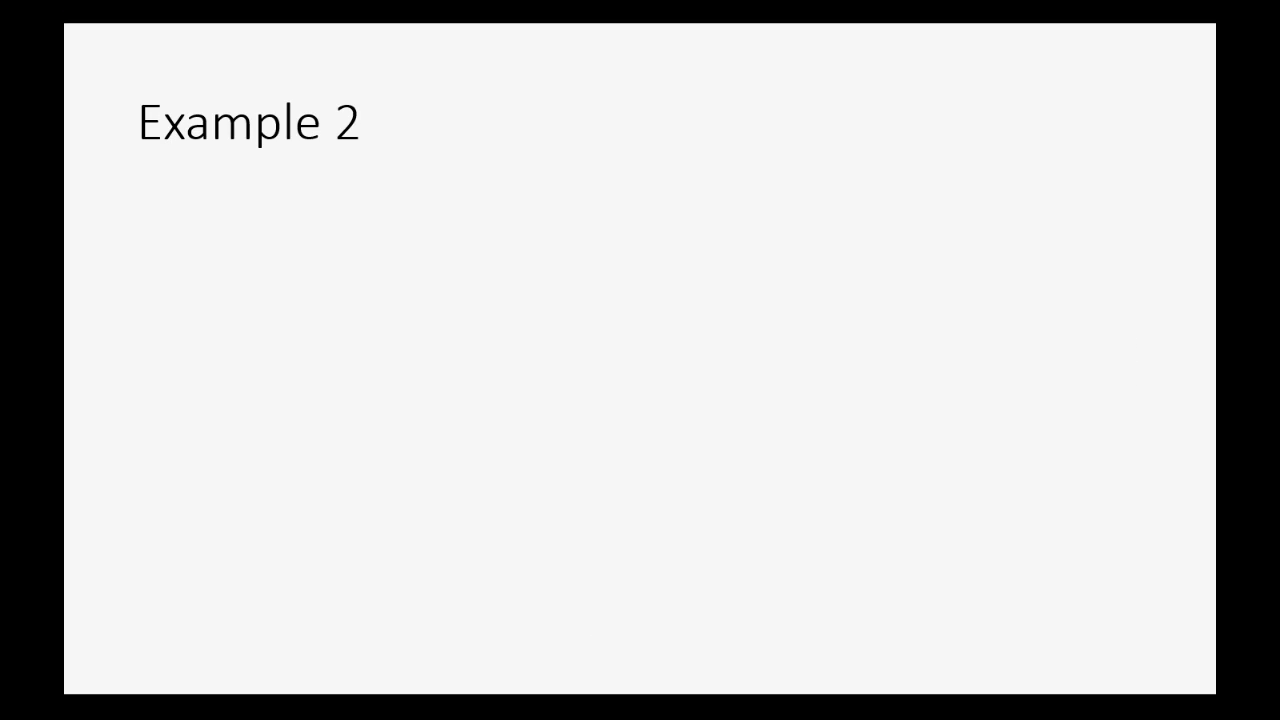
key("Right")
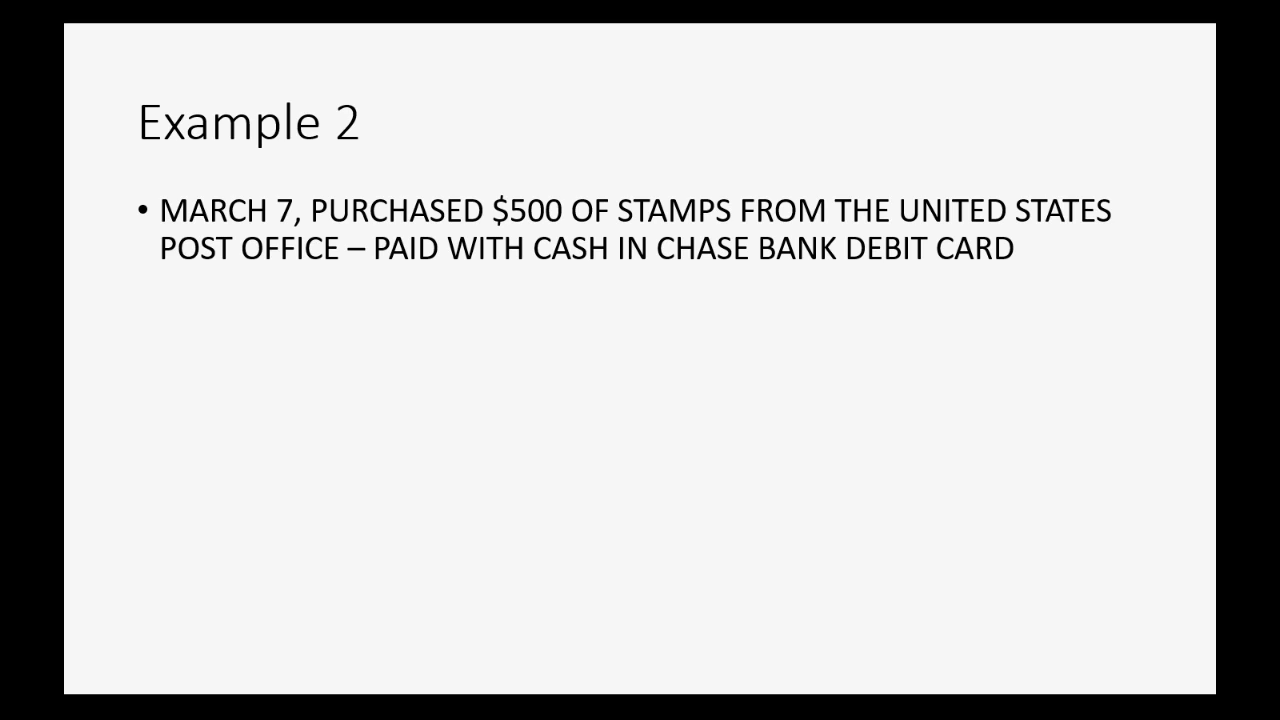
left_click(762, 546)
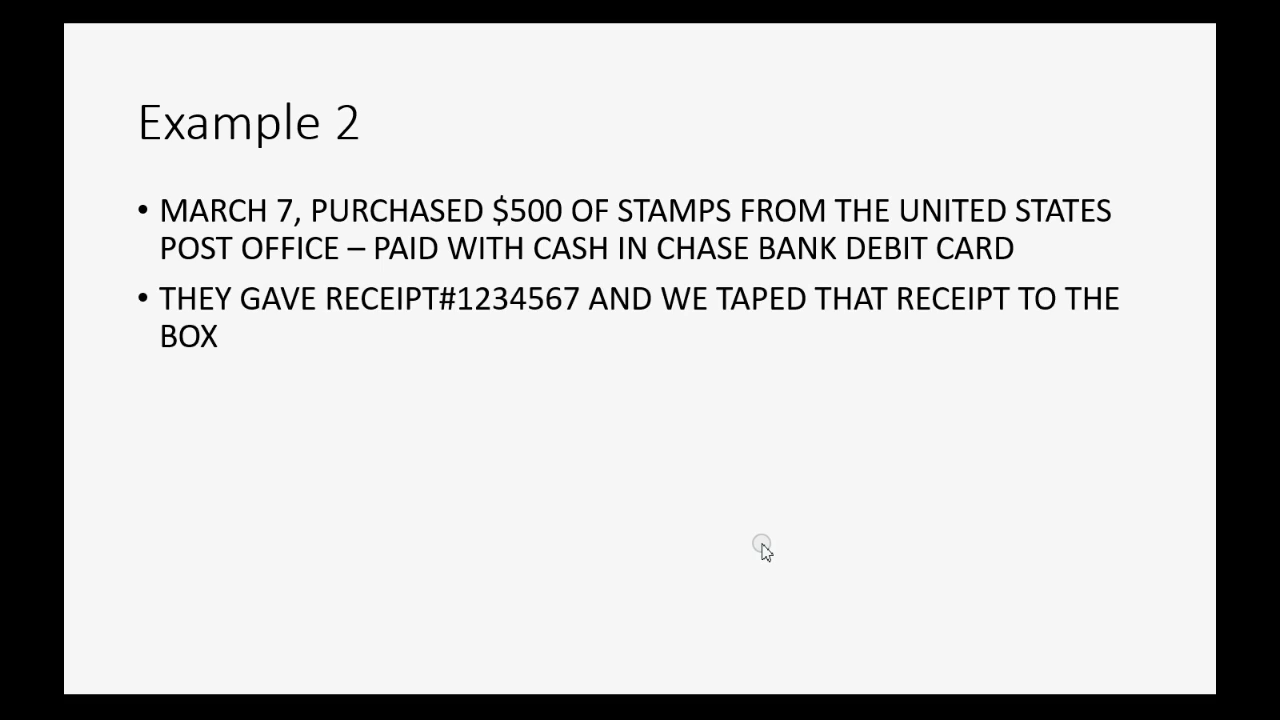
left_click(762, 546)
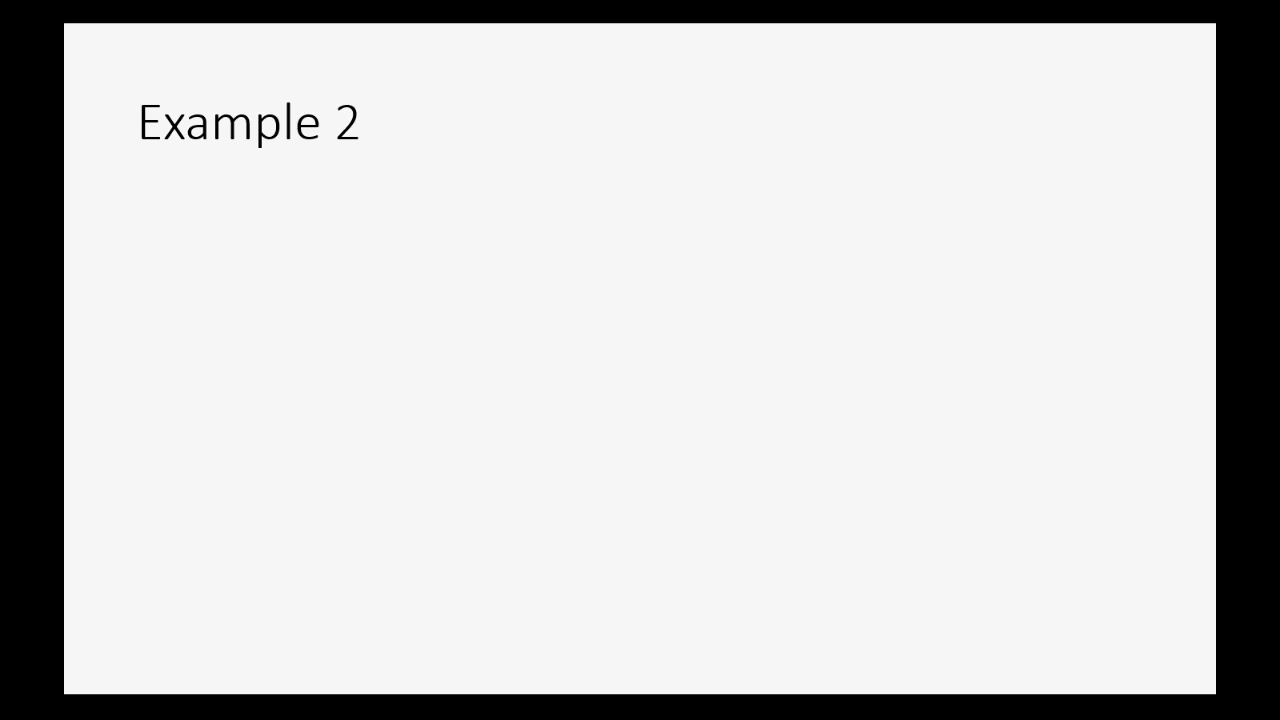
key("Left")
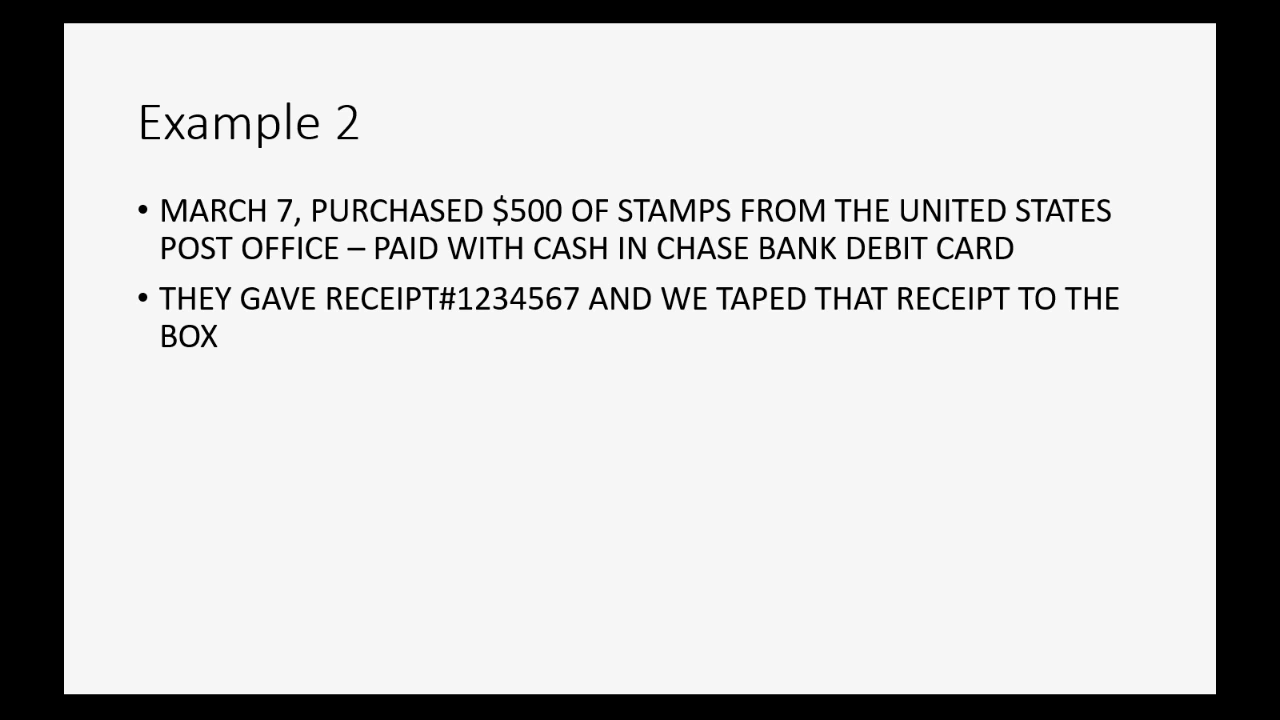
Switch to QuickBooks and start a new expense with U.S. POST OFFICE as the payee.
mouse_move(520, 717)
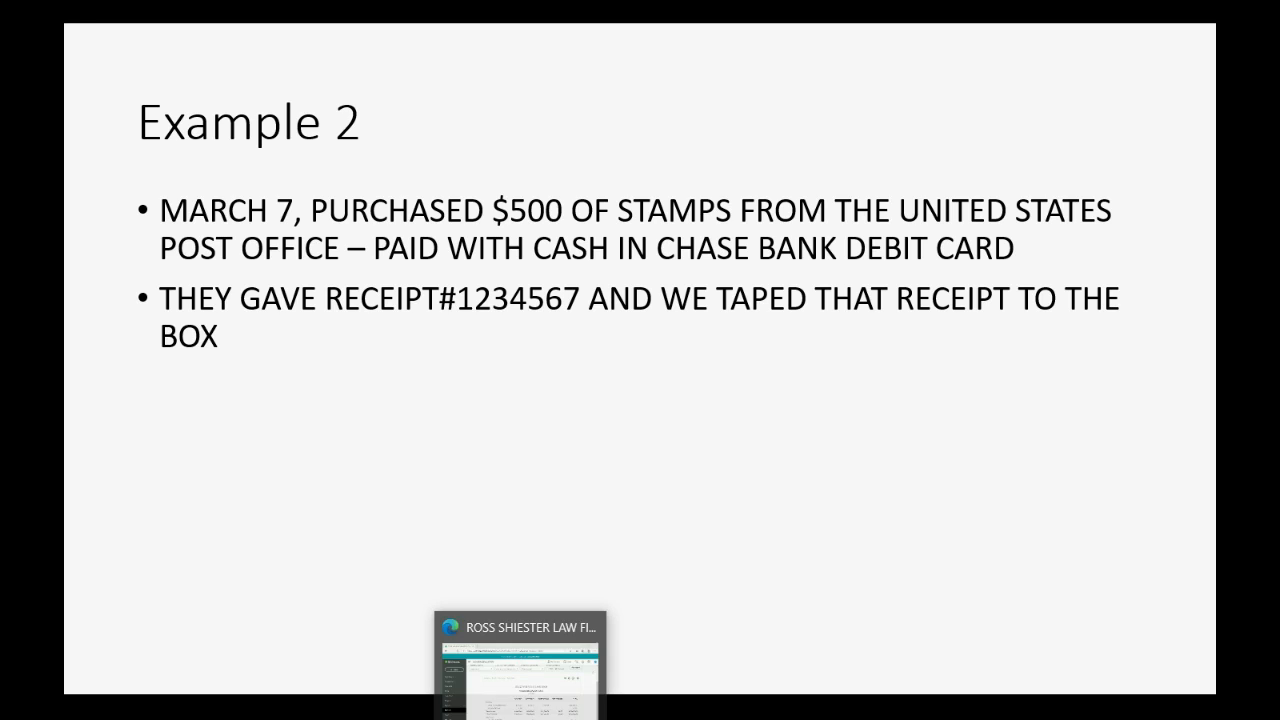
left_click(520, 670)
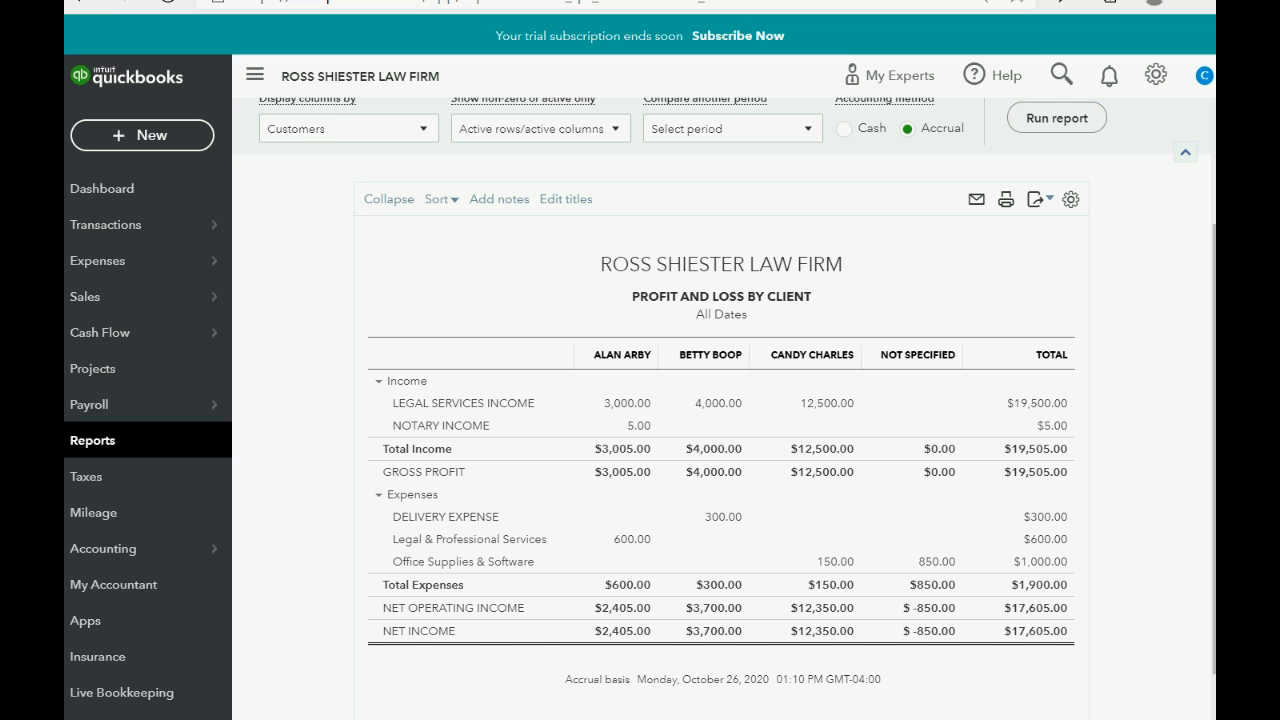
left_click(143, 136)
left_click(326, 245)
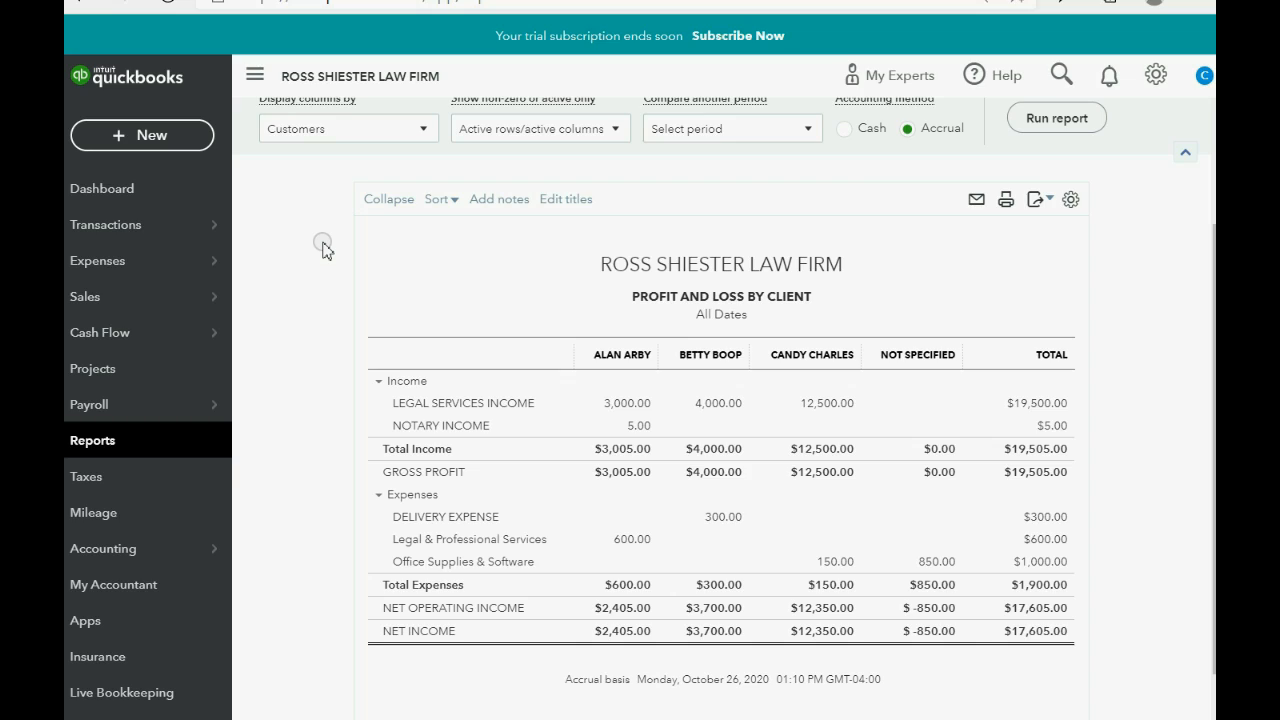
left_click(279, 121)
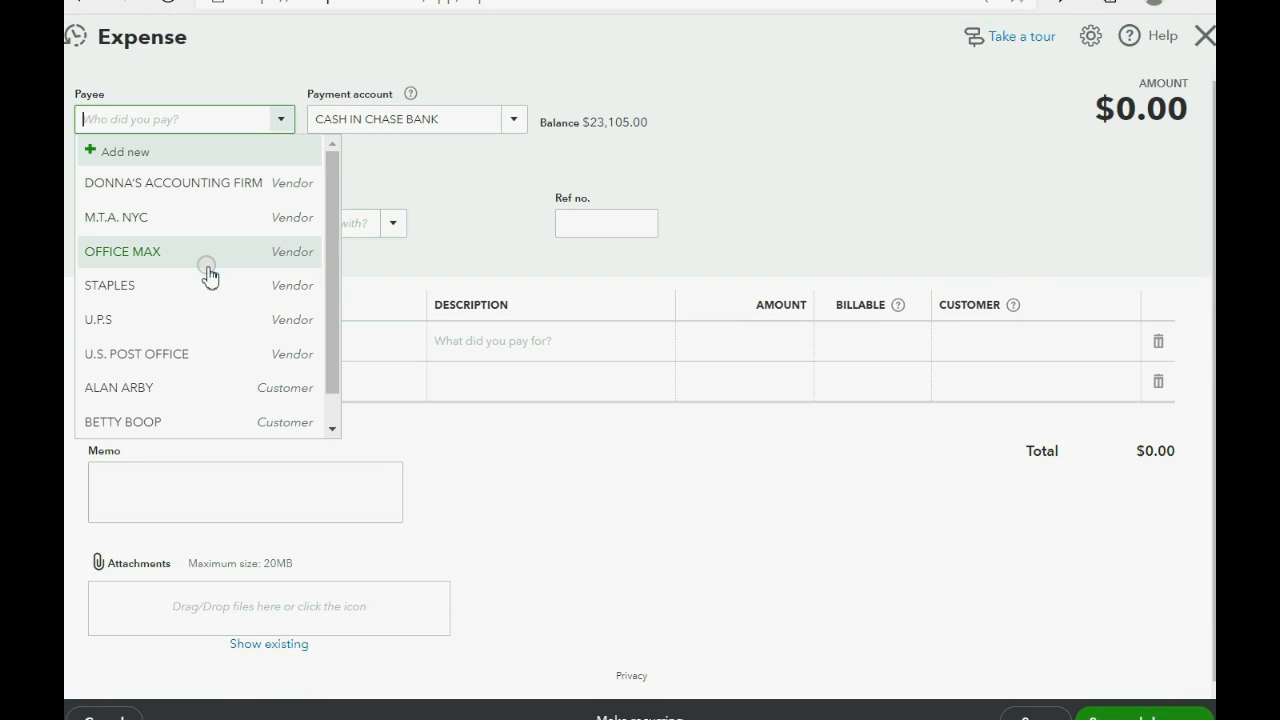
left_click(227, 348)
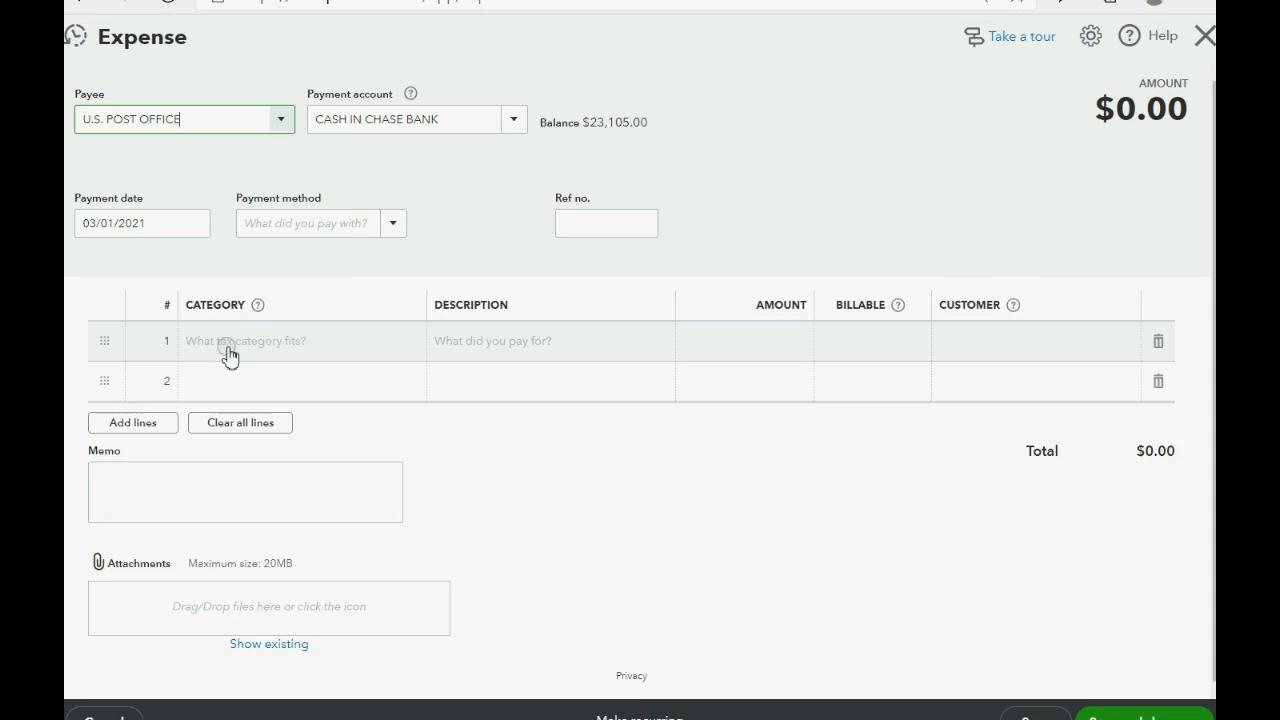
Keep CASH IN CHASE BANK as the payment account and set the payment date to 03/07/2021.
left_click(513, 121)
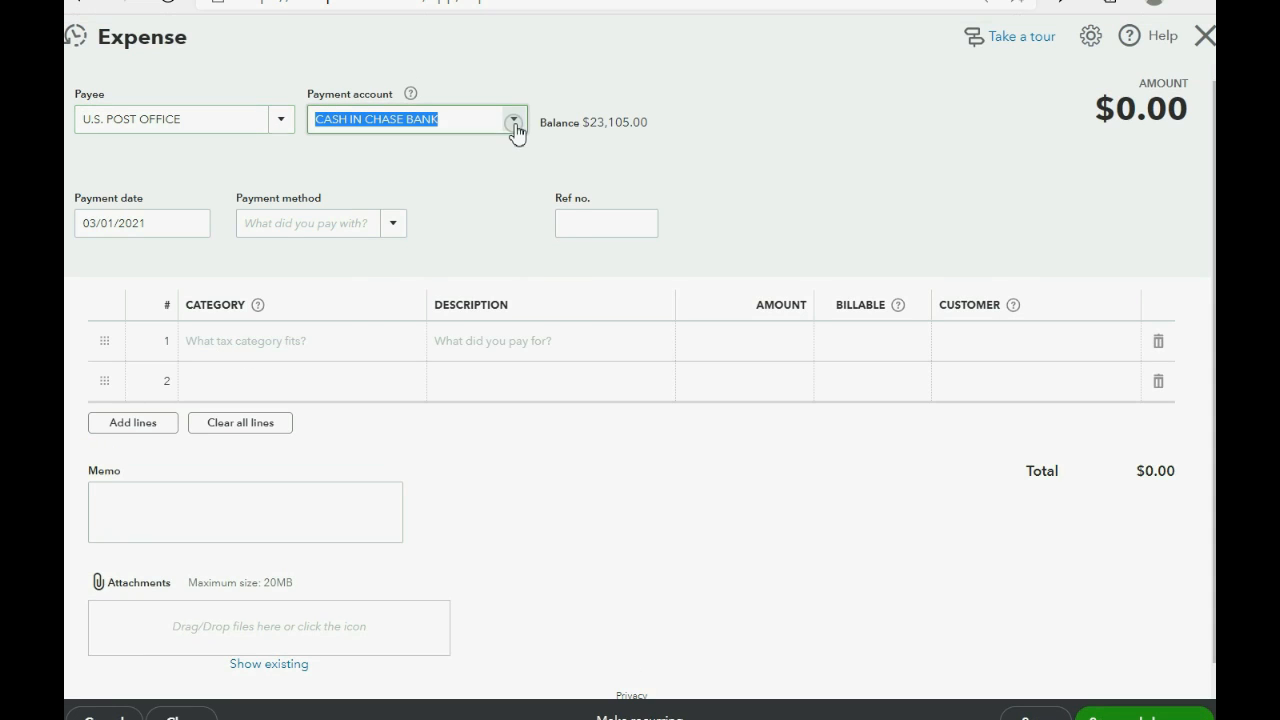
left_click(198, 226)
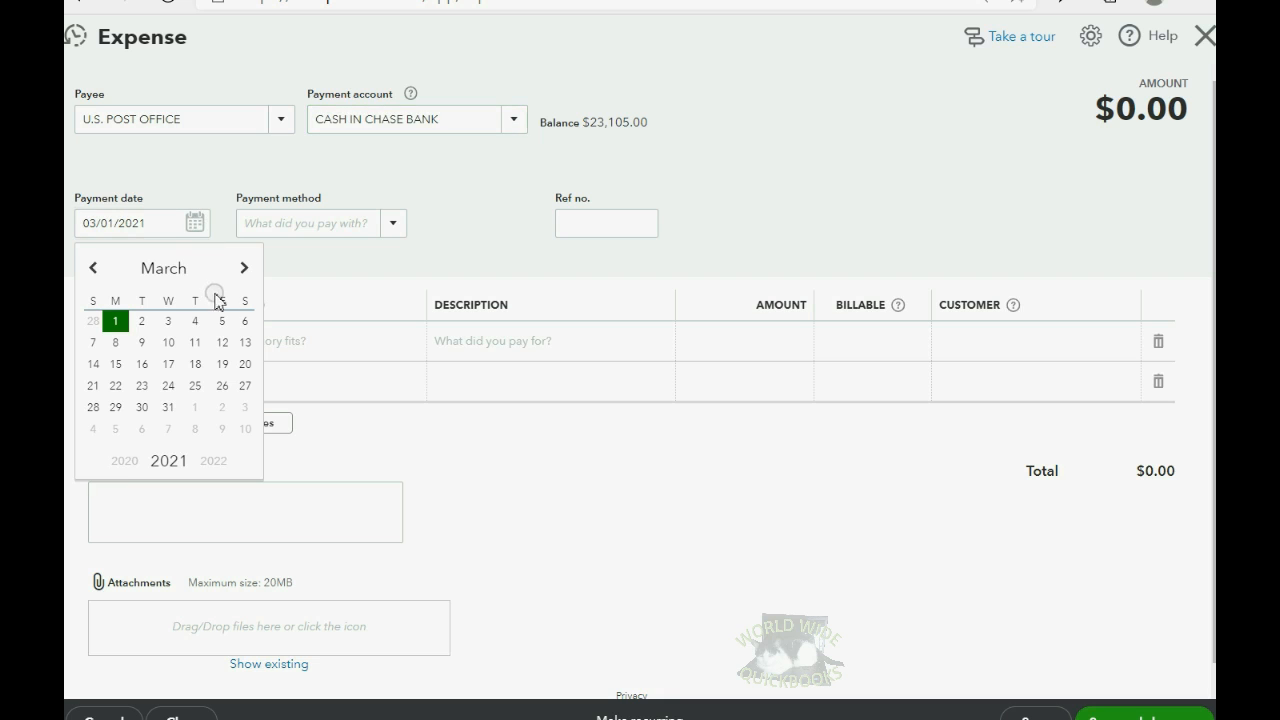
left_click(93, 342)
Assign the POSTAGE EXPENSE category to the first expense line.
left_click(314, 341)
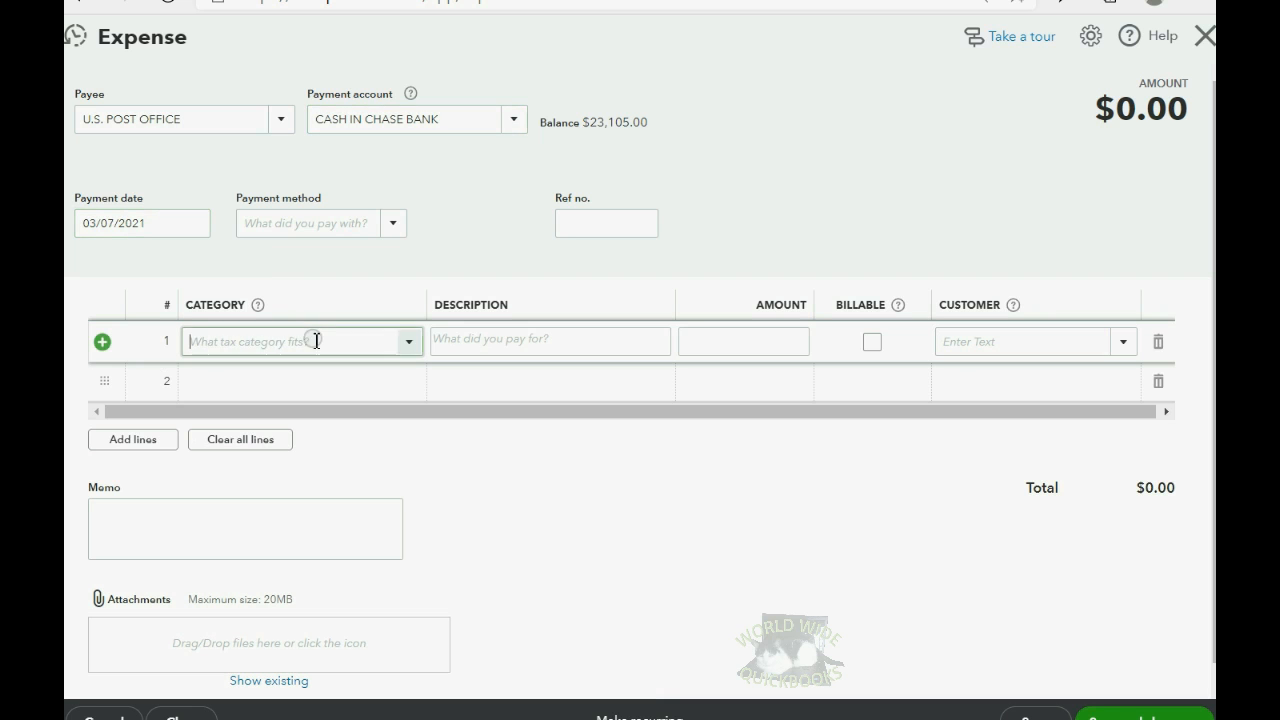
left_click(409, 341)
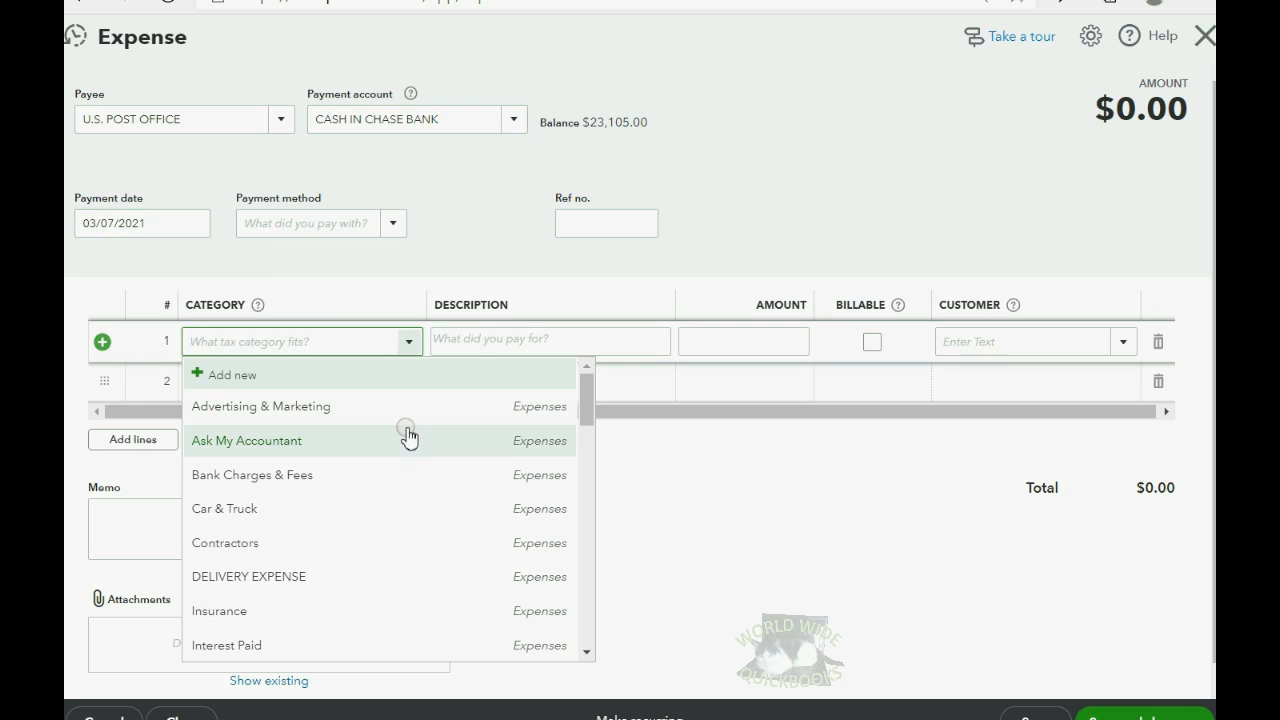
scroll(406, 440, "down", 3)
scroll(400, 441, "down", 1)
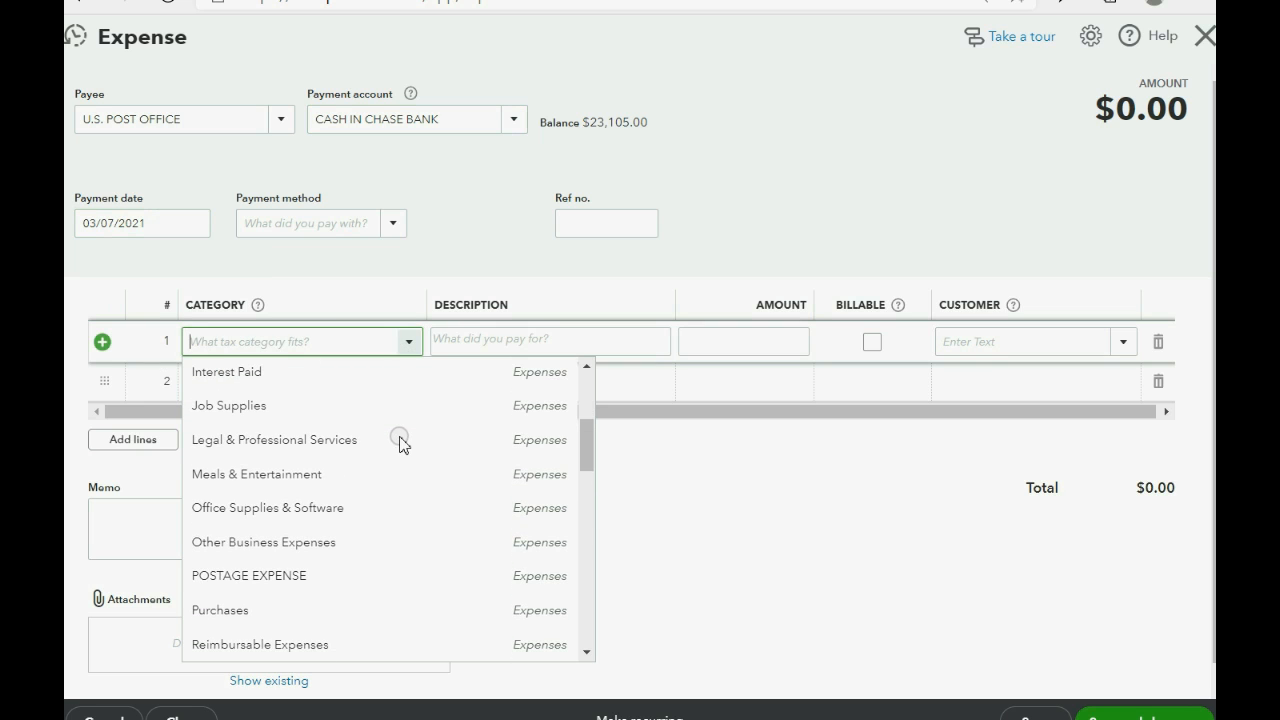
left_click(354, 578)
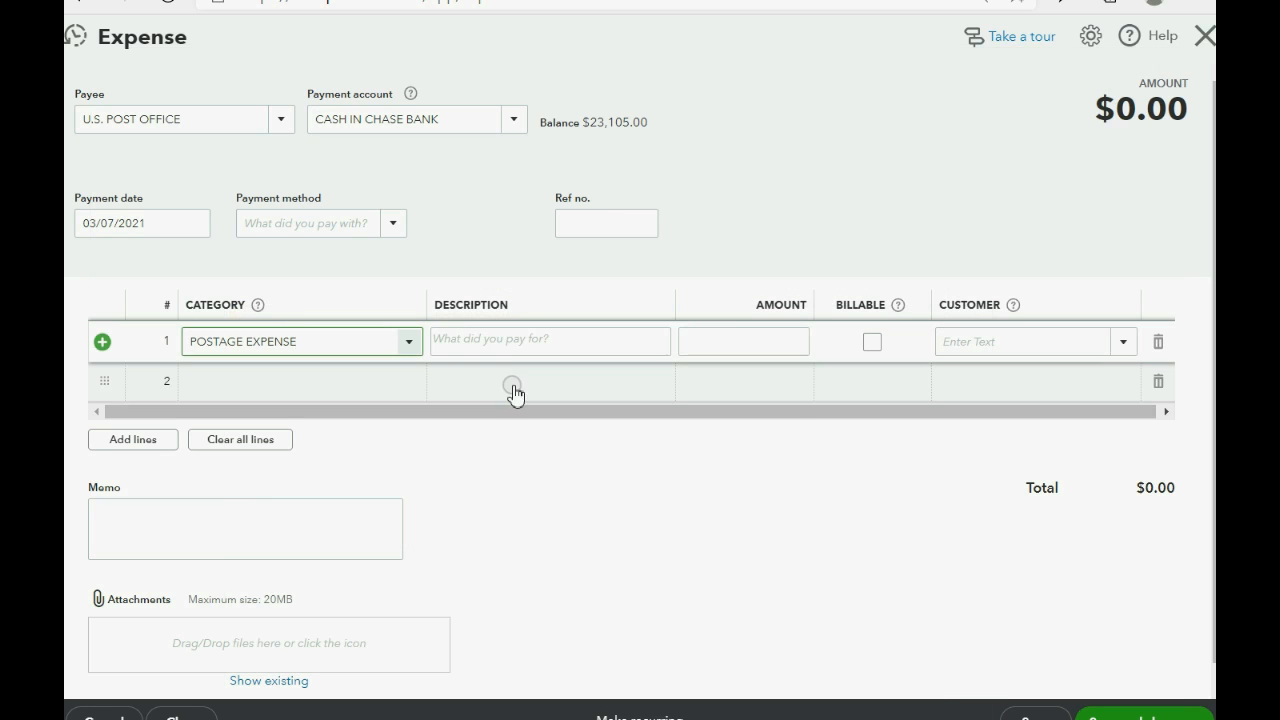
Enter the receipt number as the first line's description, set its amount to 500, and save and close the expense.
left_click(506, 343)
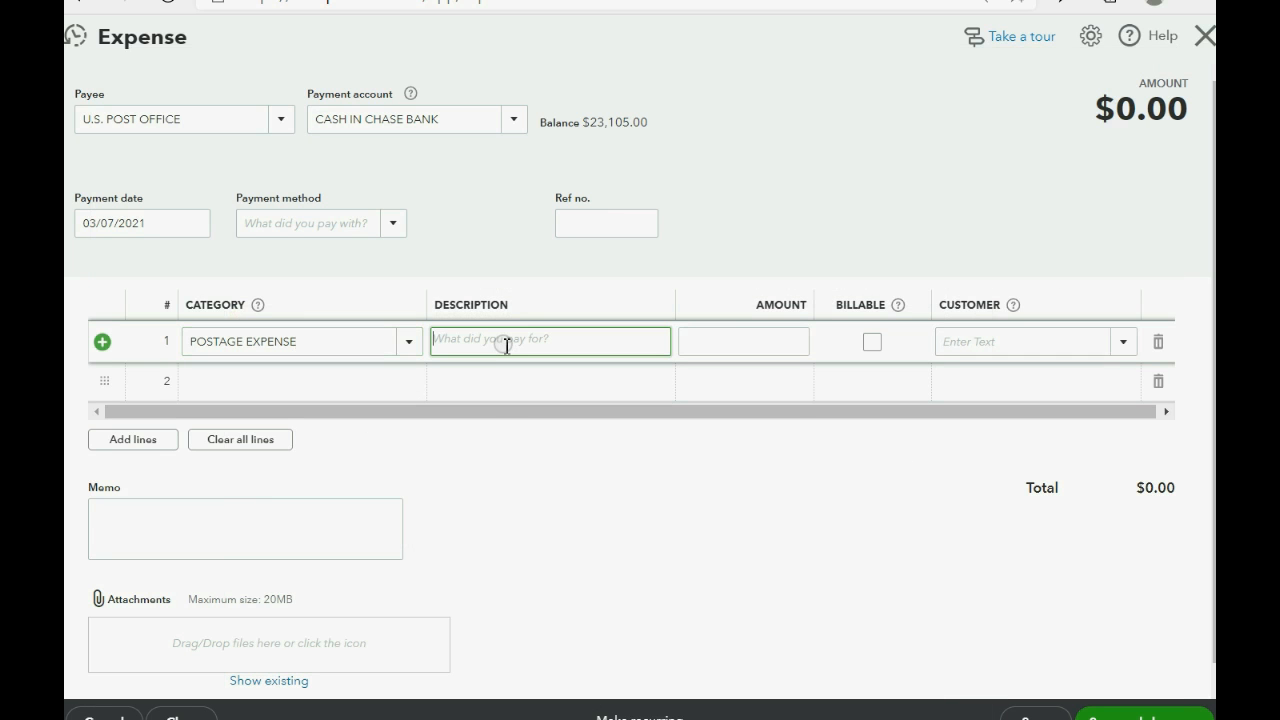
type("#1234567")
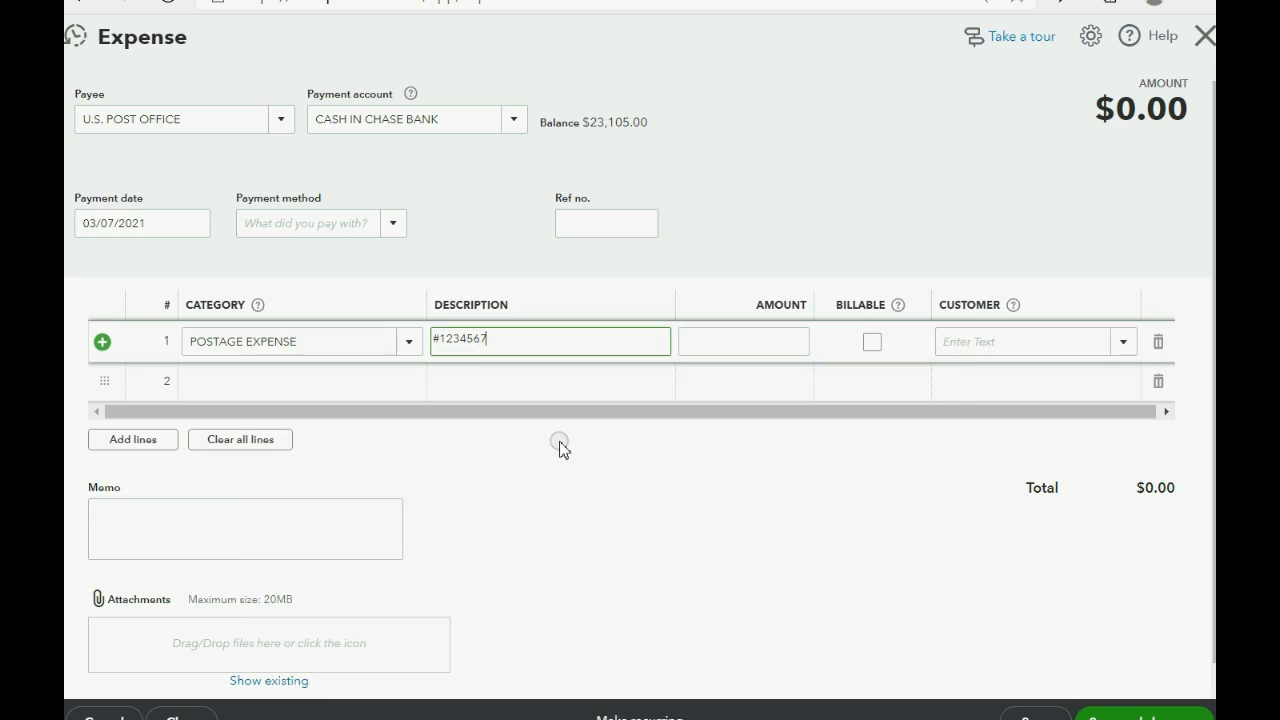
left_click(714, 338)
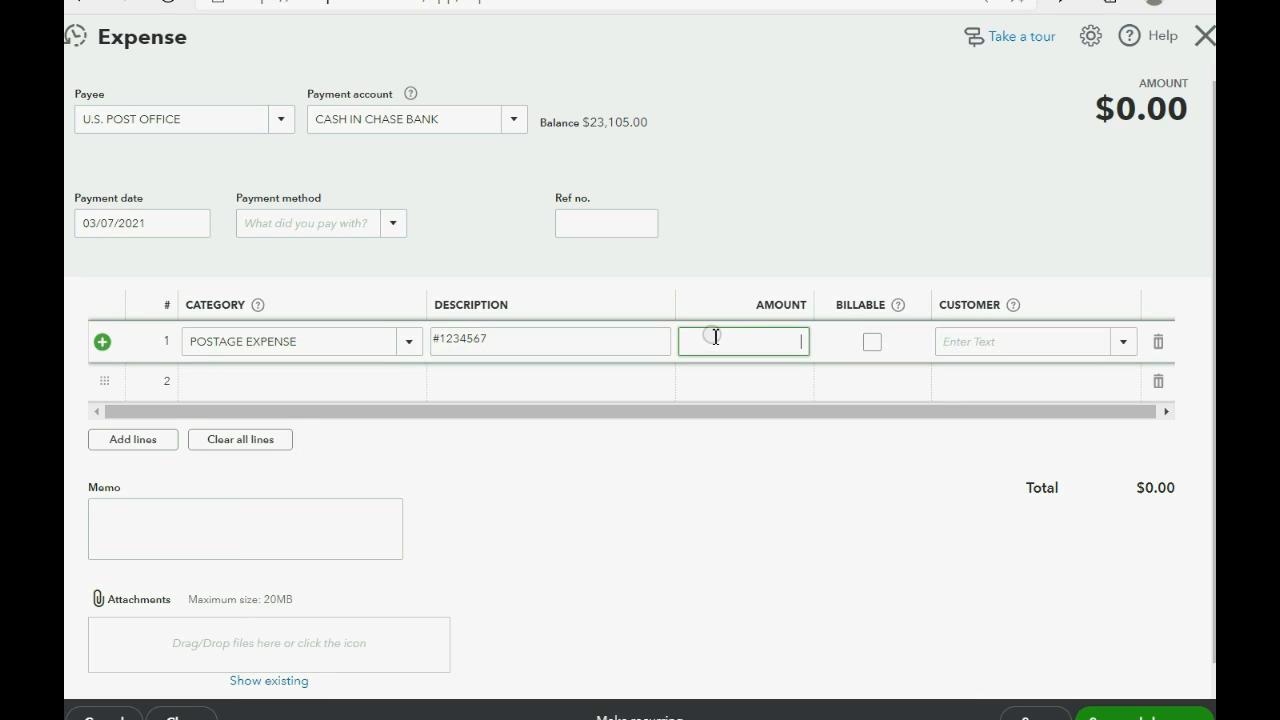
type("500")
key("Tab")
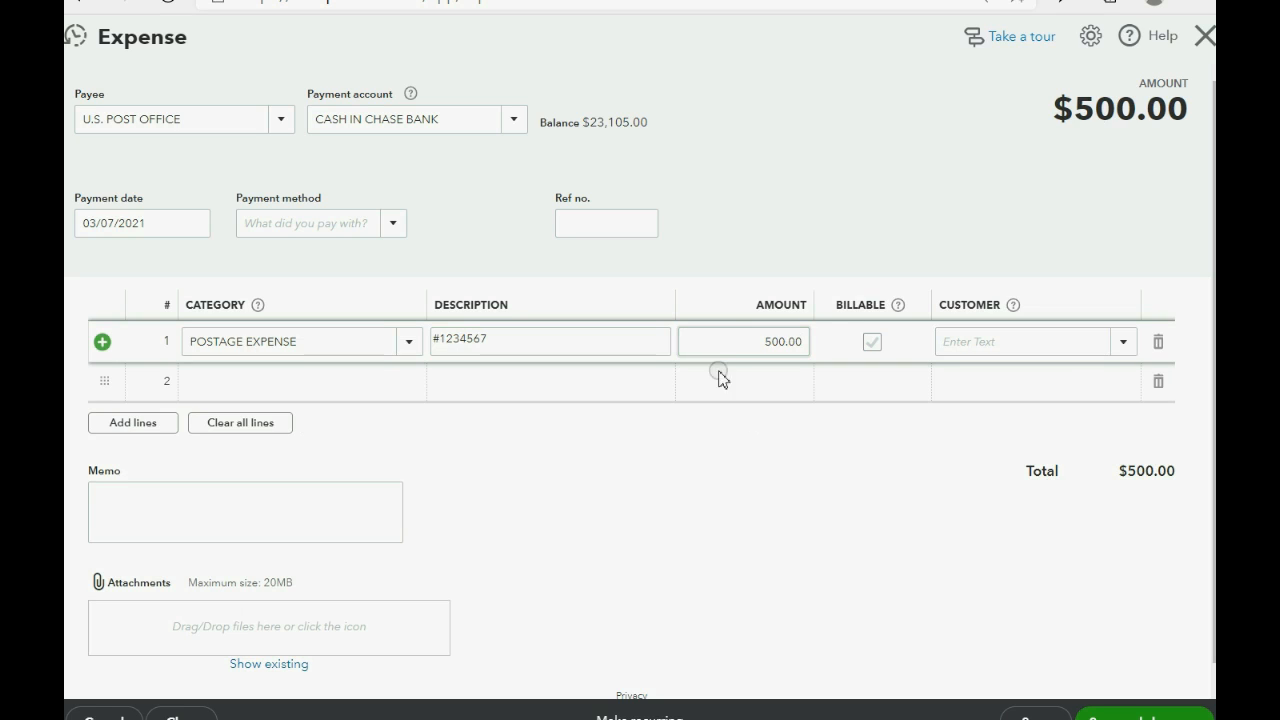
left_click(1099, 714)
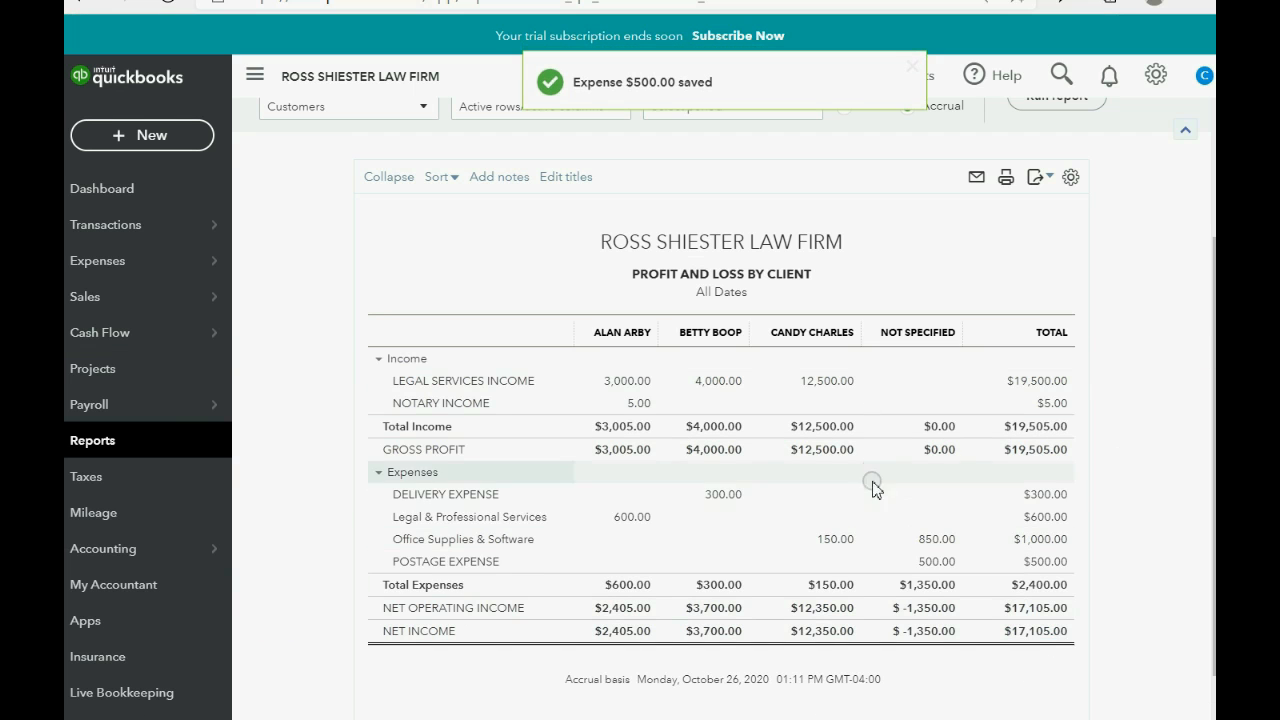
left_click(841, 539)
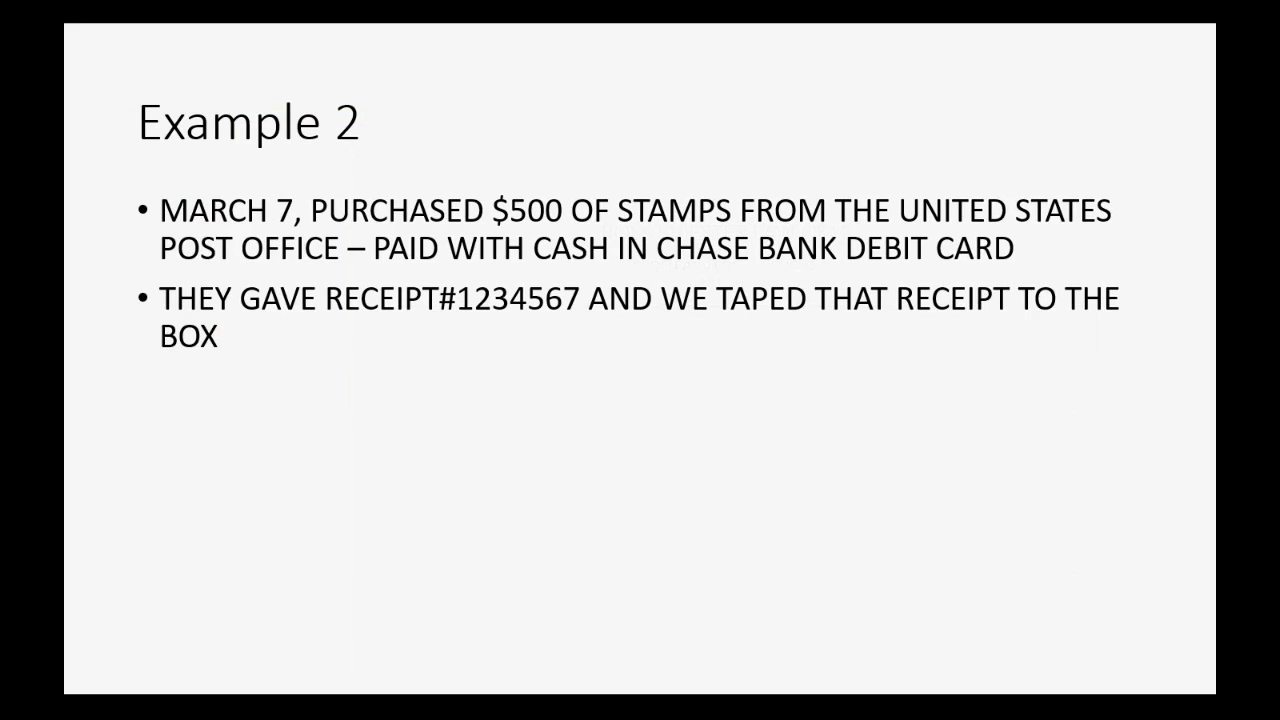
key("Right")
key("Right")
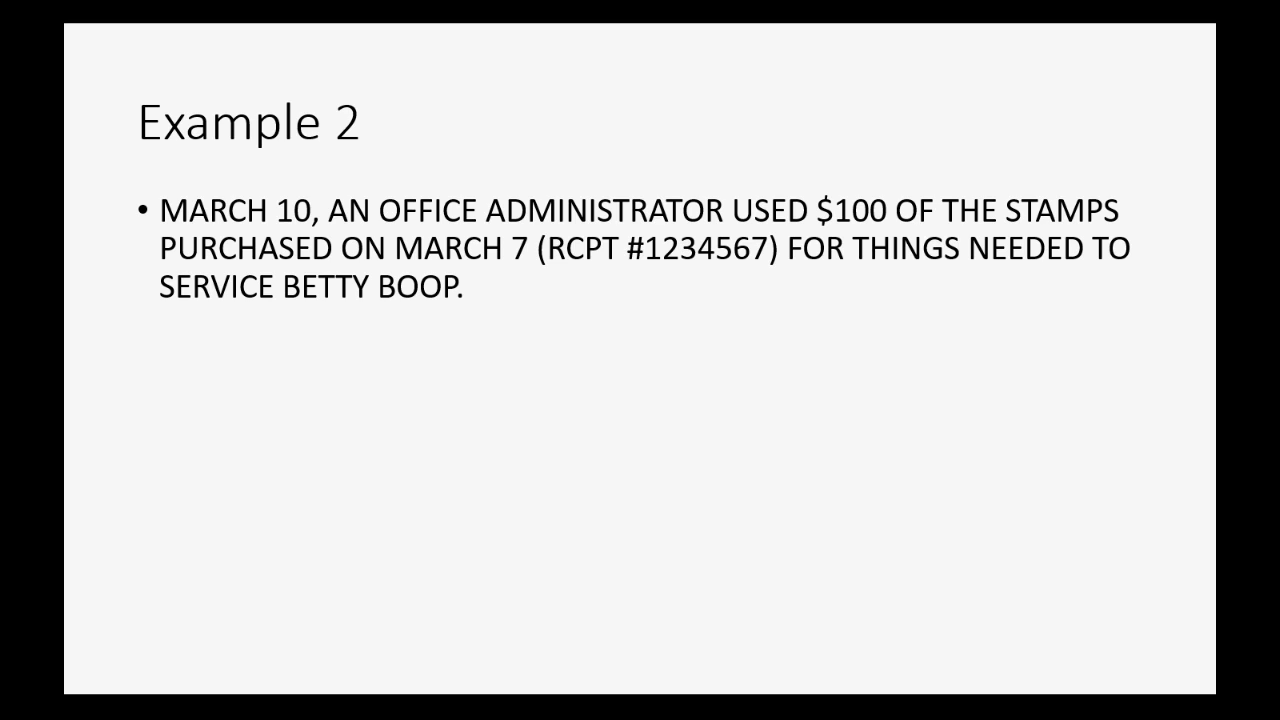
key("Right")
key("Left")
key("Right")
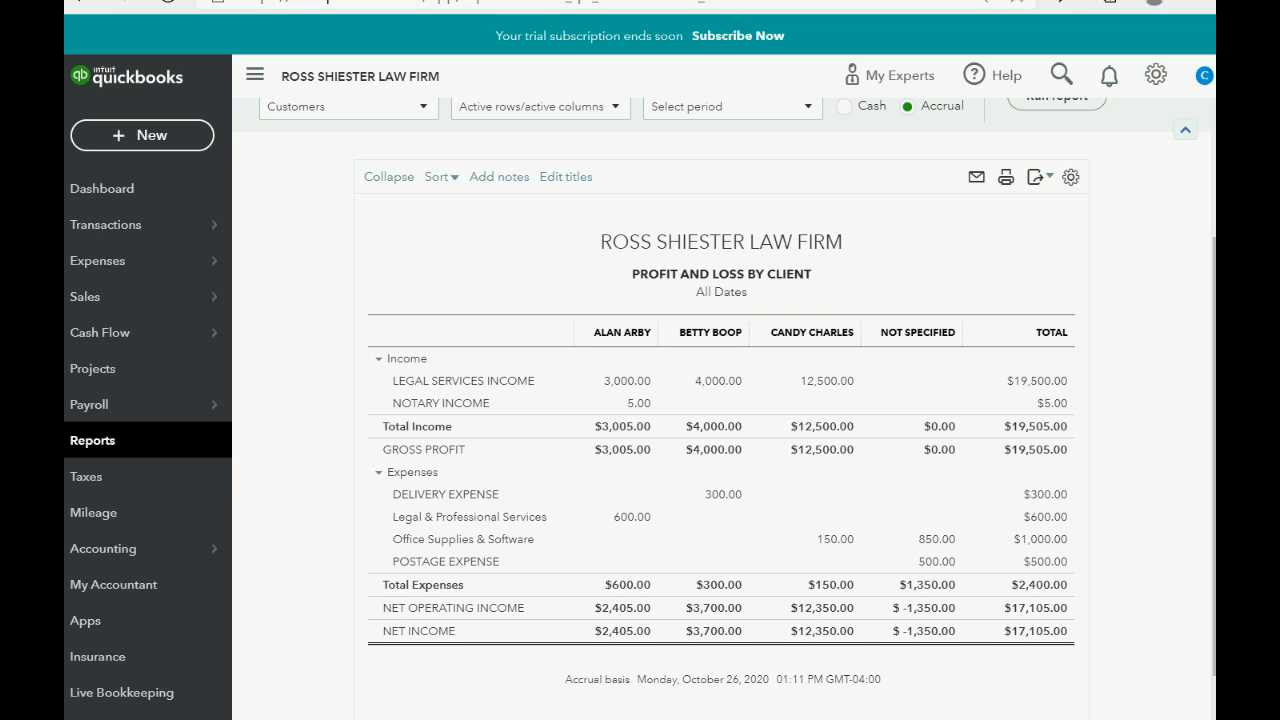
Open the custom Trial Balance report and view its account balances.
left_click(97, 443)
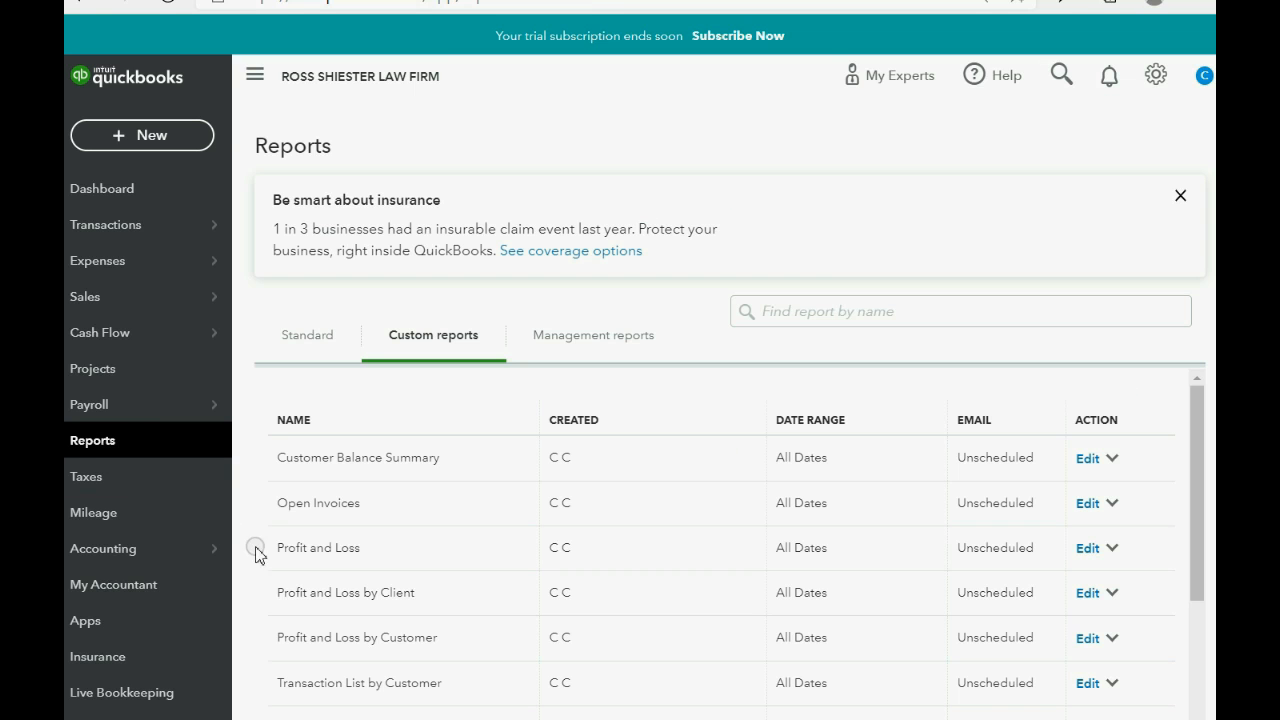
scroll(318, 590, "down", 1)
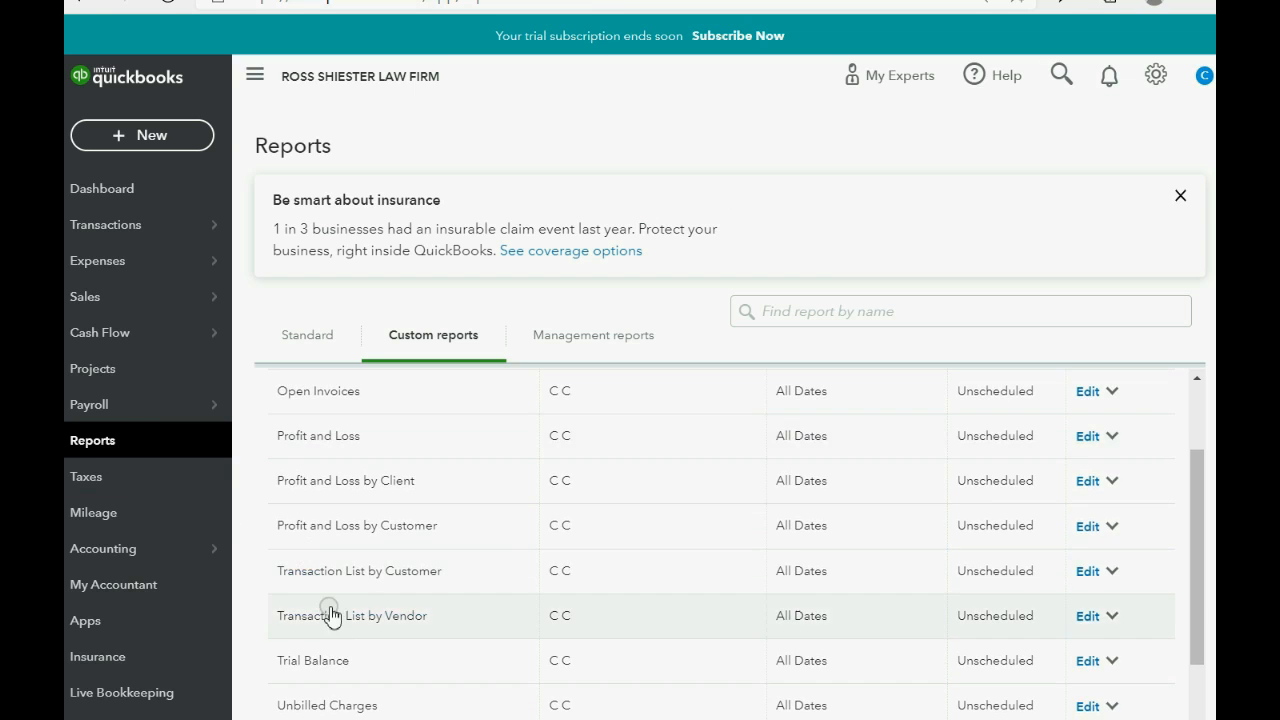
left_click(342, 663)
scroll(471, 563, "down", 3)
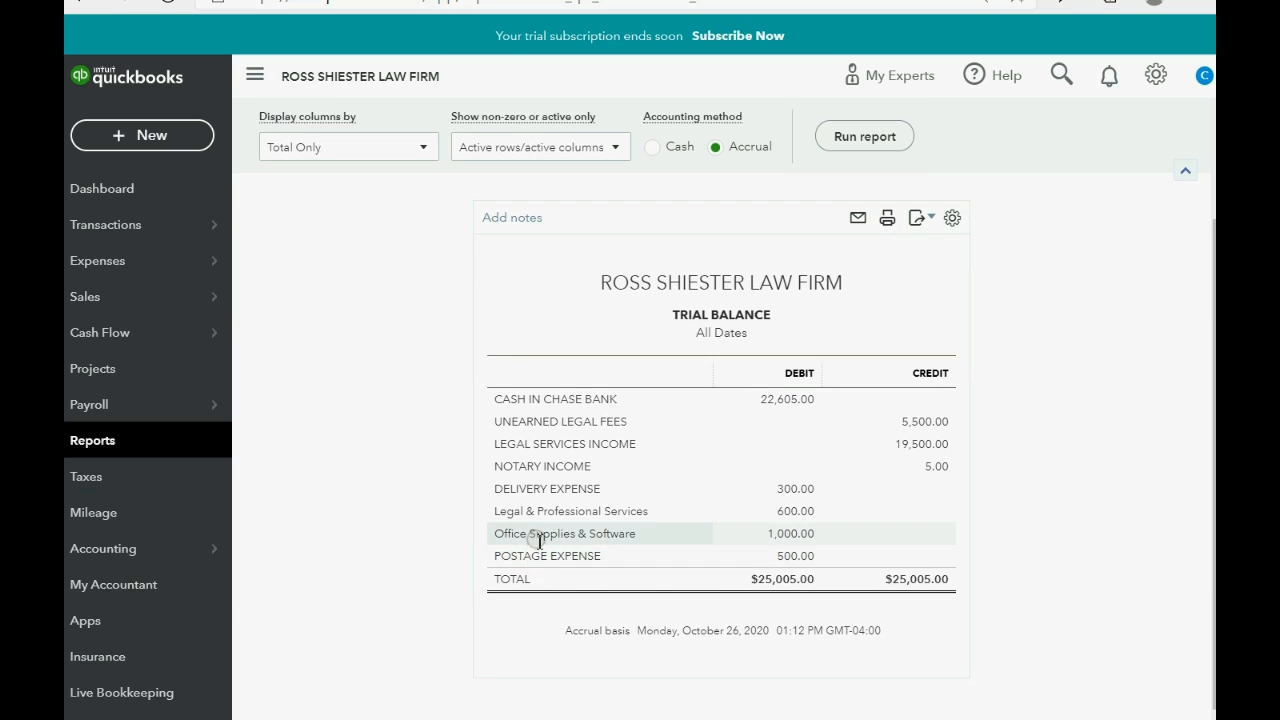
Drill into the POSTAGE EXPENSE debit amount and open the 03/07/2021 U.S. POST OFFICE expense from its transaction report.
left_click(800, 557)
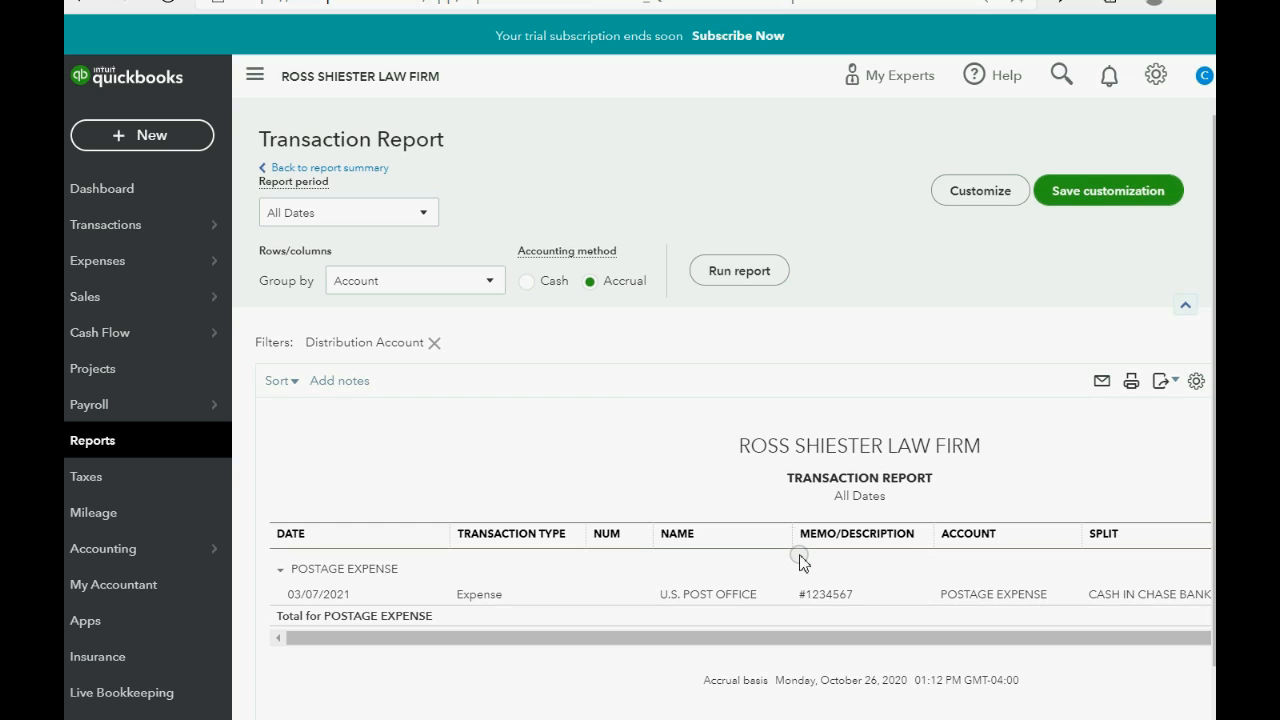
scroll(722, 512, "right", 4)
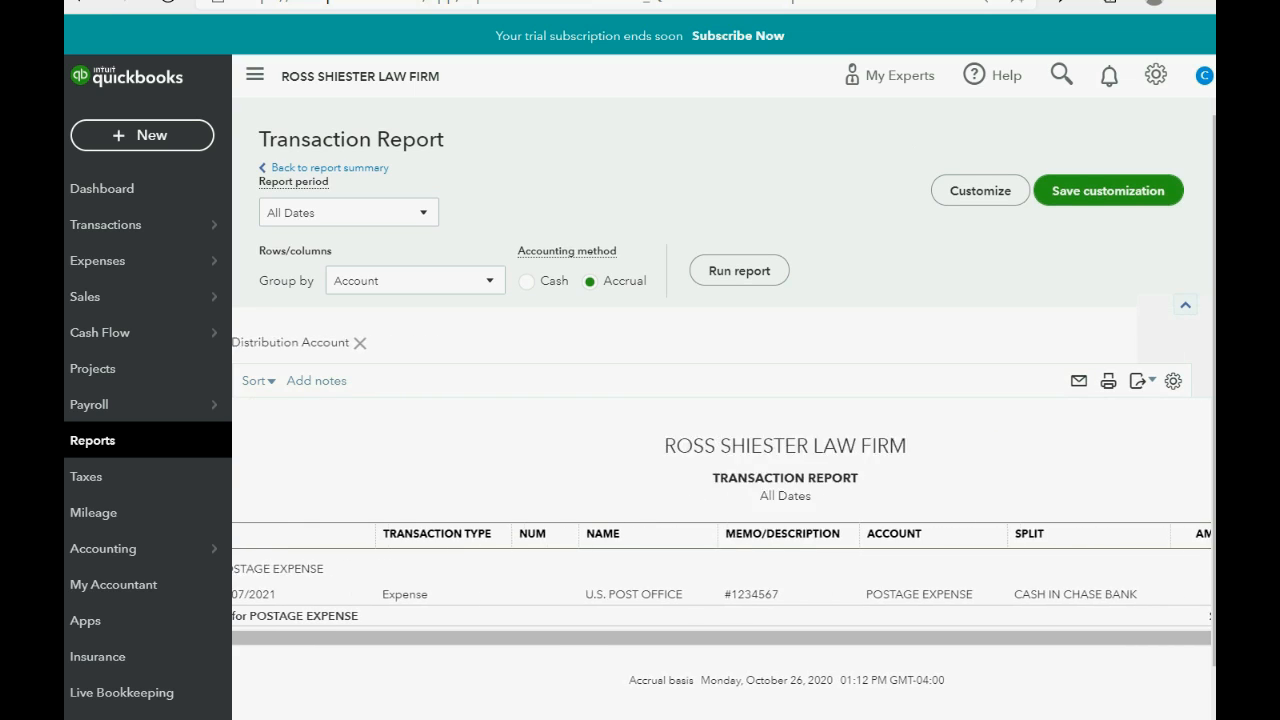
scroll(722, 512, "left", 4)
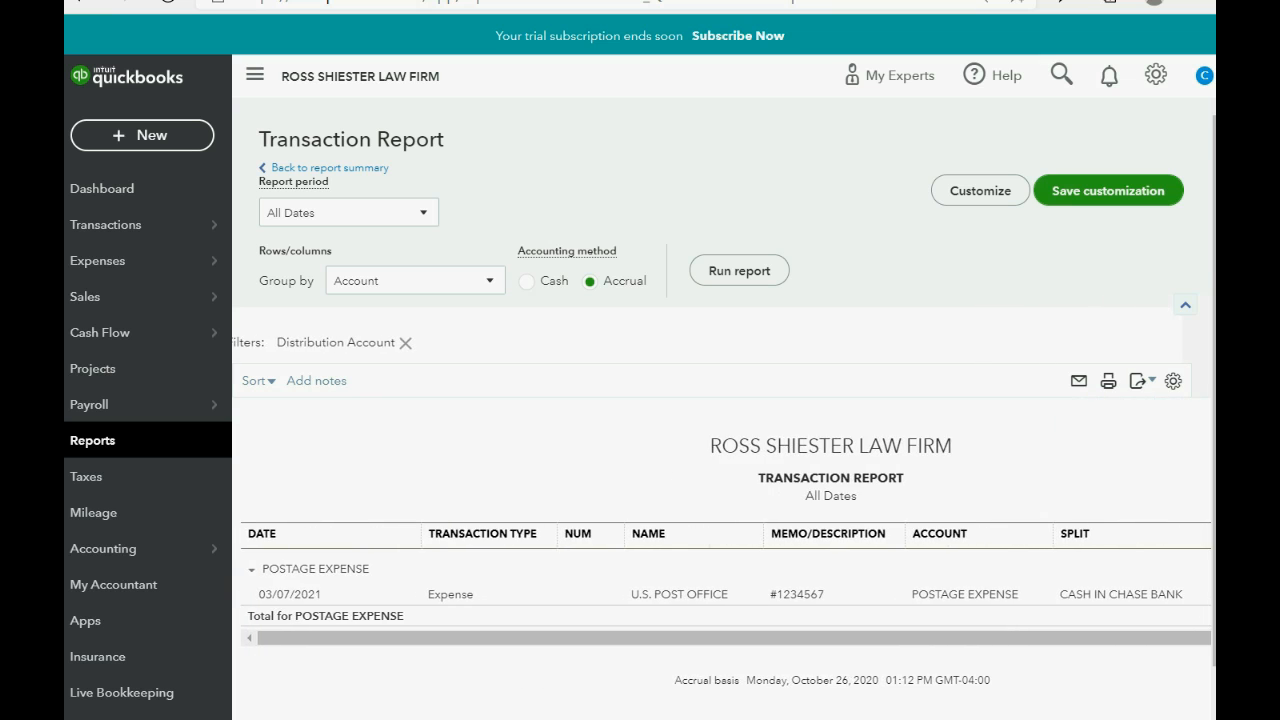
left_click(792, 594)
left_click(800, 598)
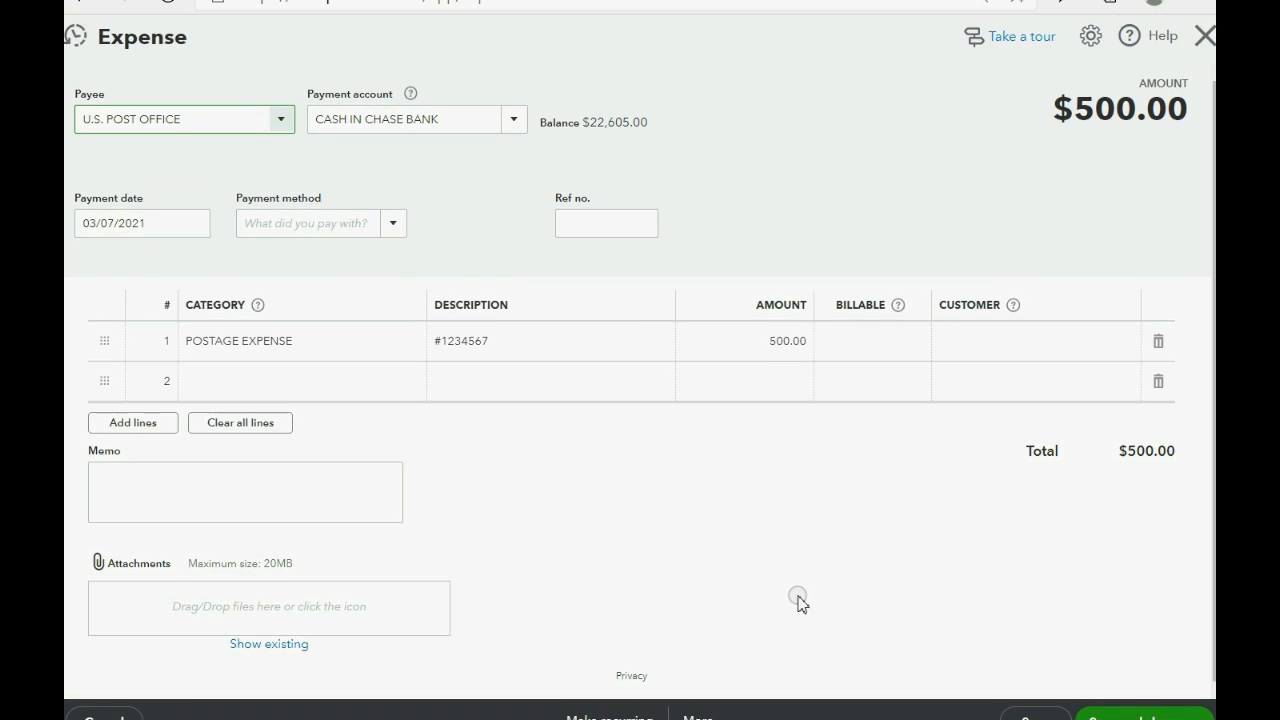
Check the first line's receipt number description and add a second line with the POSTAGE EXPENSE category.
left_click(517, 342)
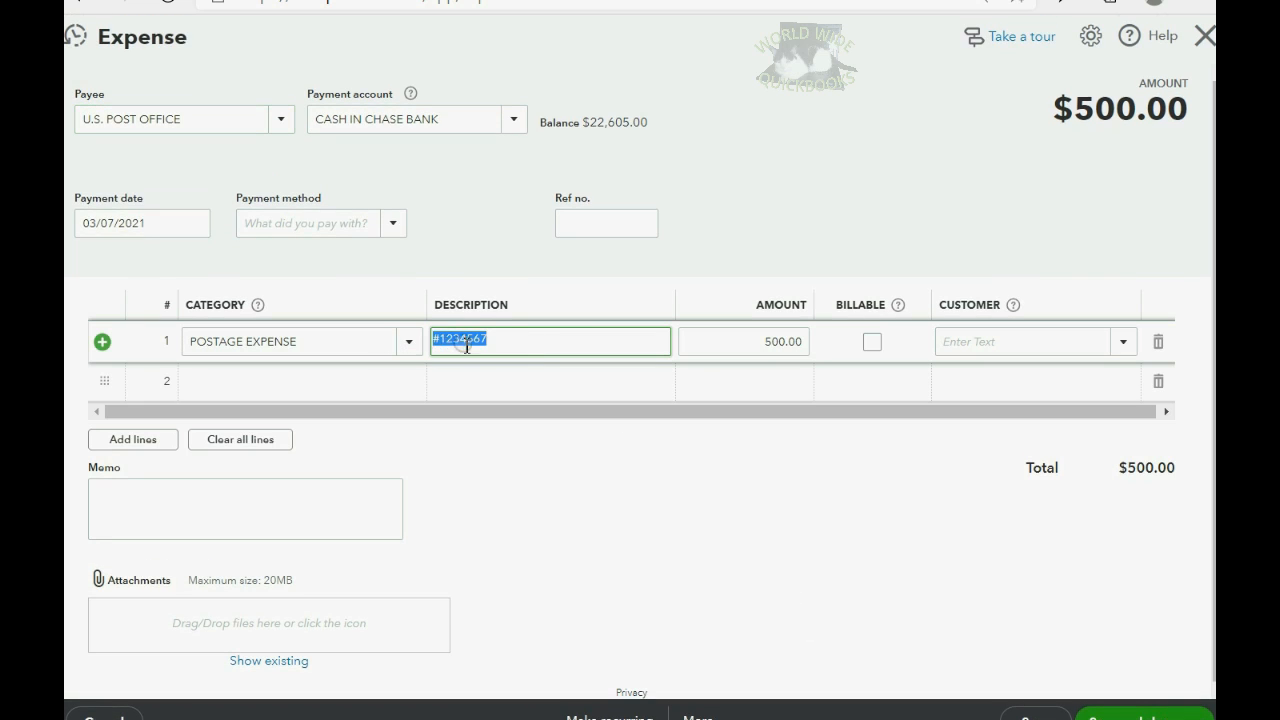
left_click(495, 340)
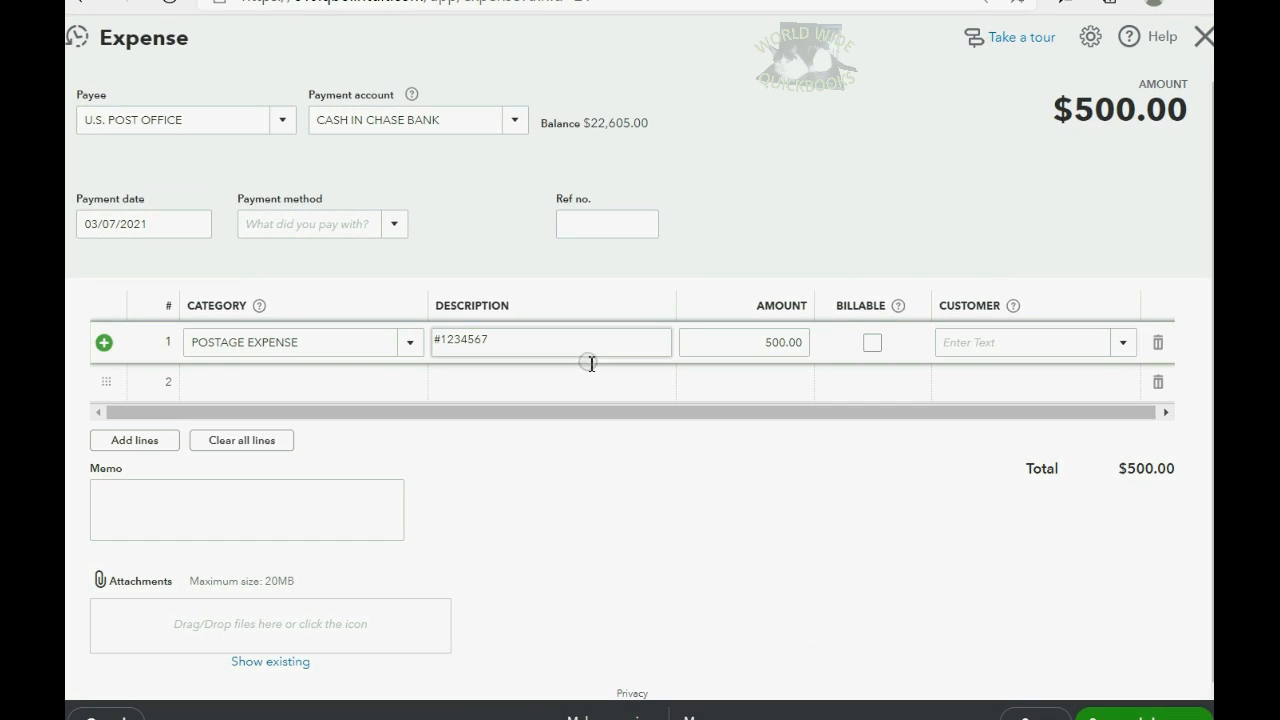
left_click(312, 392)
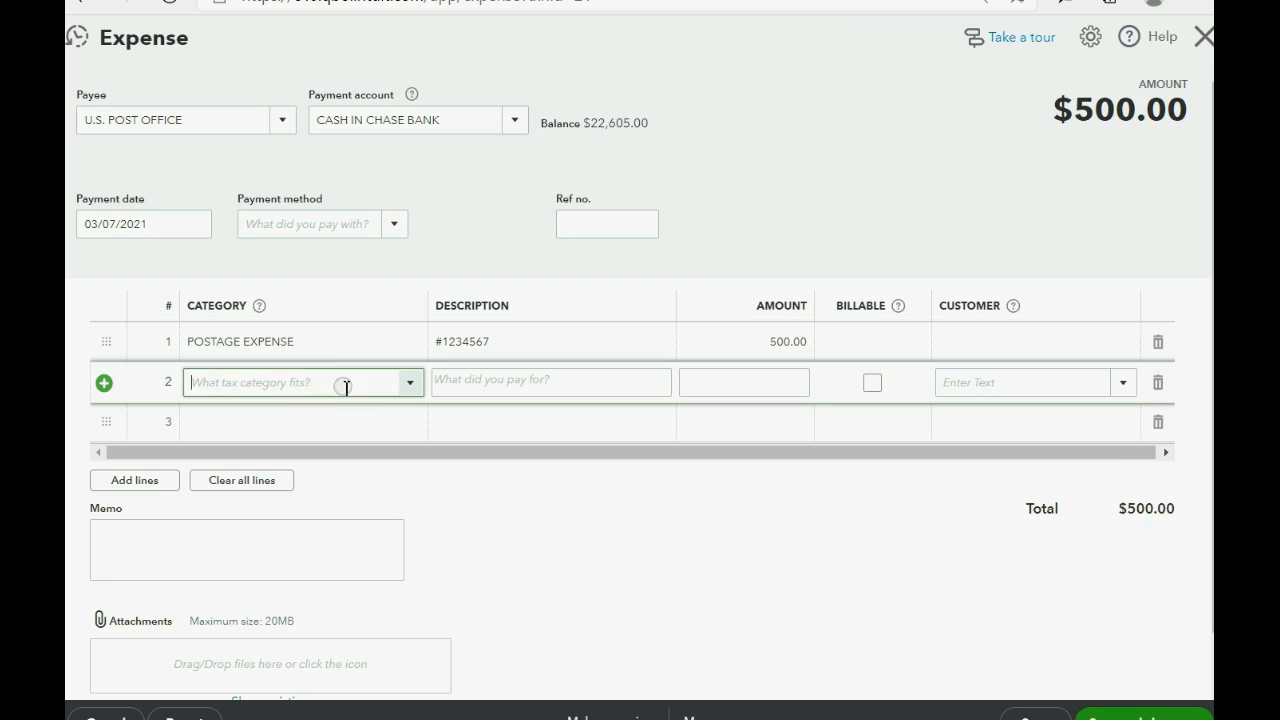
left_click(411, 386)
scroll(414, 449, "down", 5)
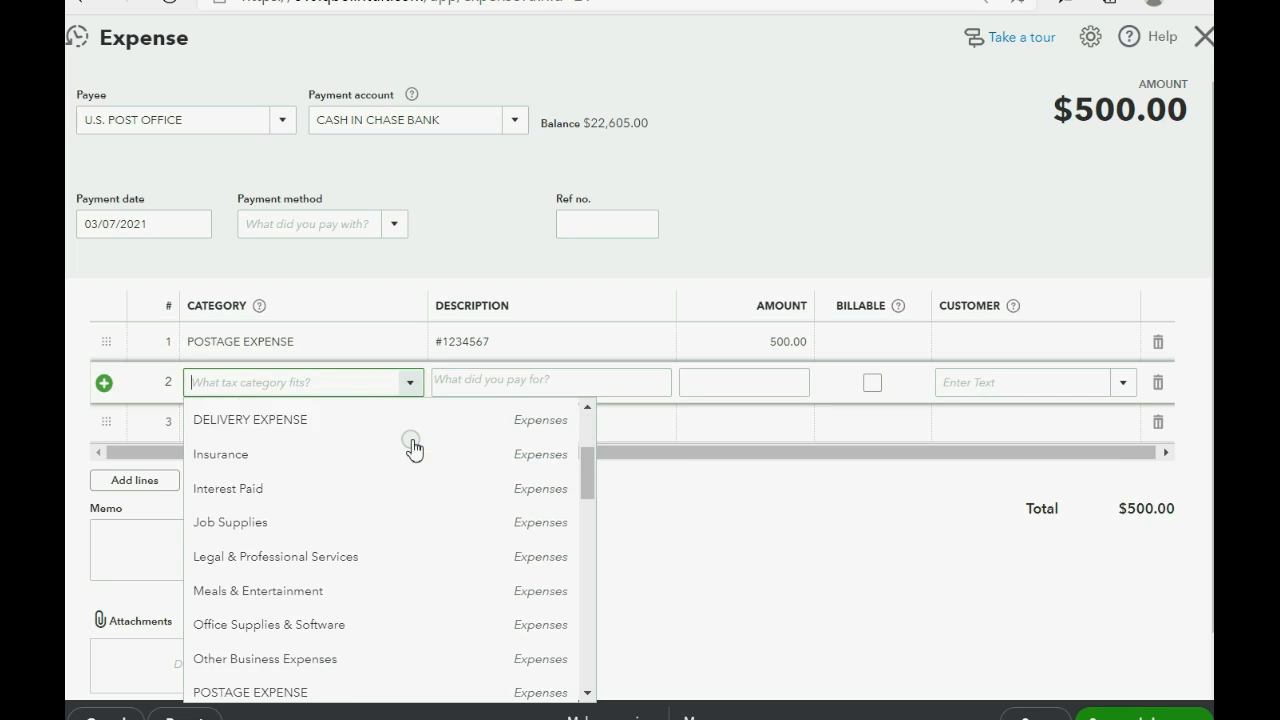
left_click(356, 482)
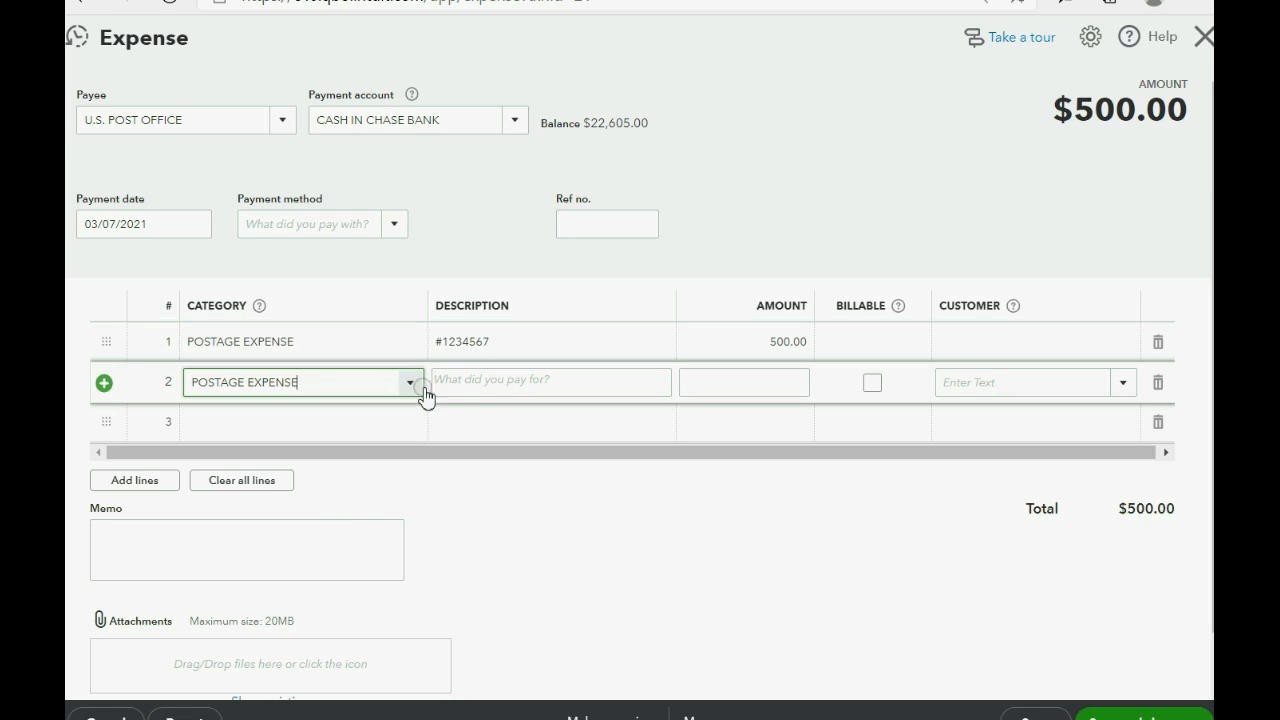
Describe the second line as needed for the client on 3-10 and set its amount to 150.
left_click(484, 386)
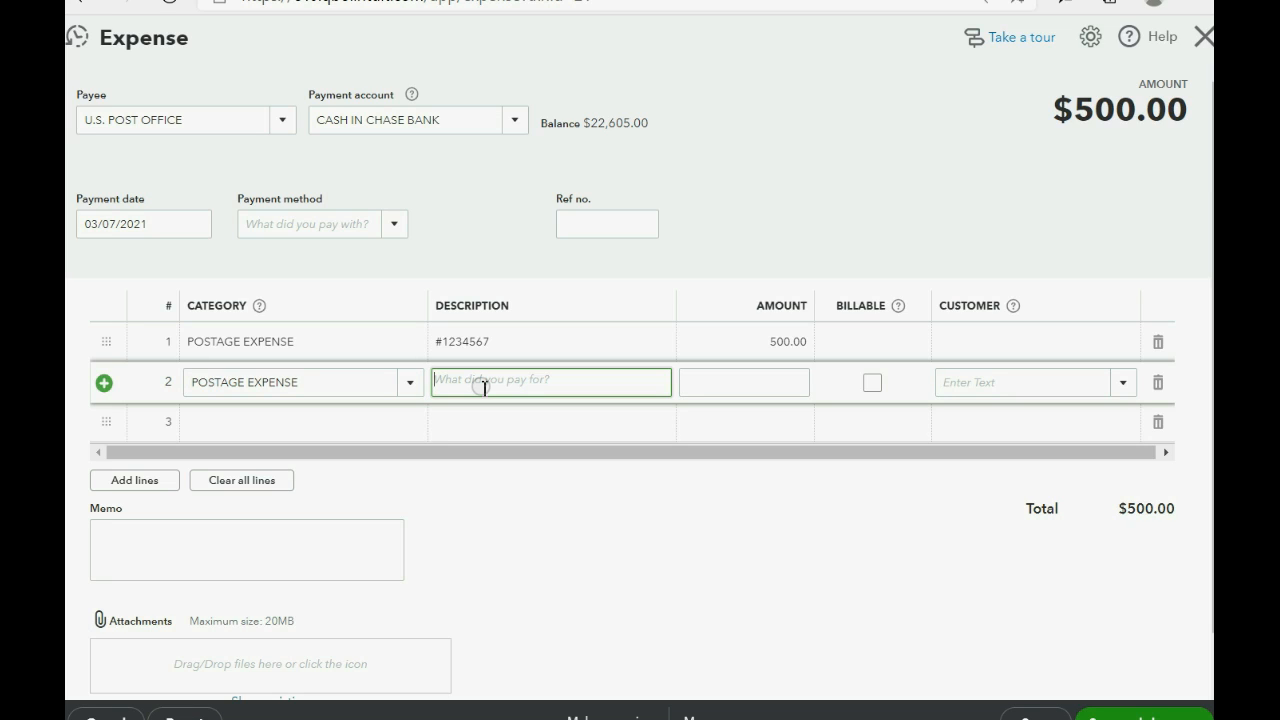
type("needed for betty 3-10")
left_click(741, 377)
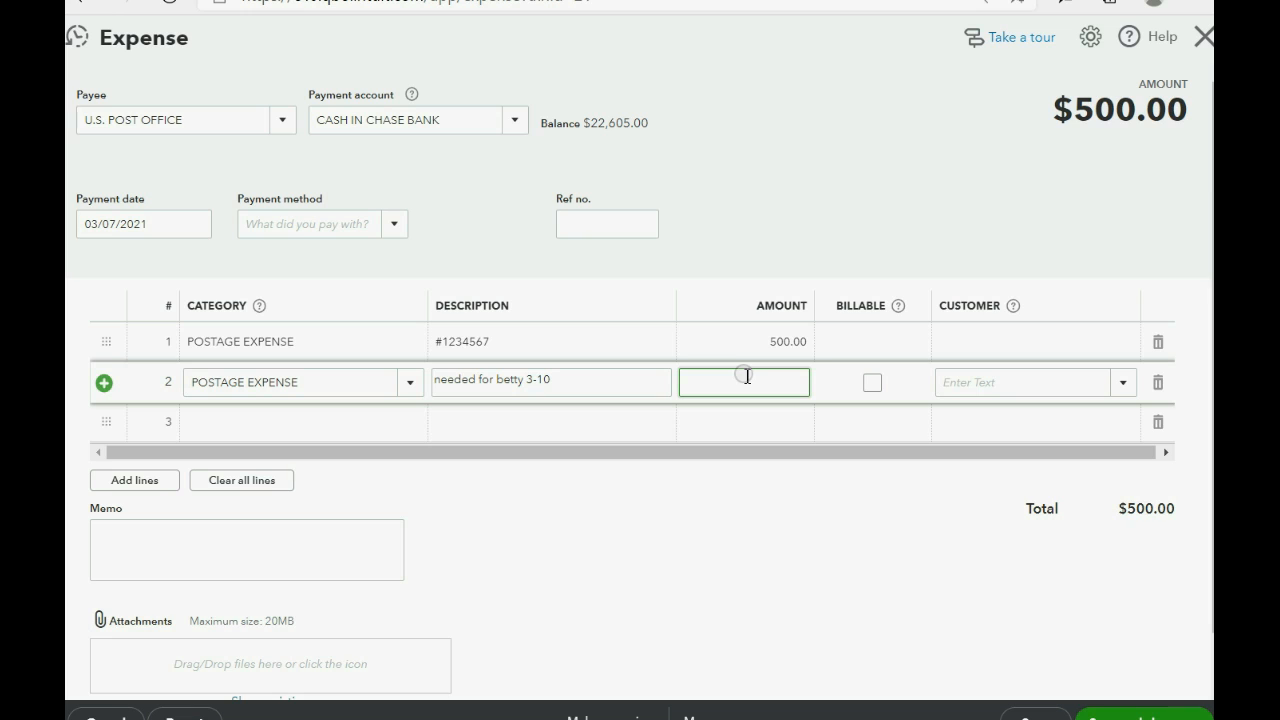
type("150")
Check the expense's total amount against its CASH IN CHASE BANK payment account.
left_click_drag(1066, 127, 1074, 186)
left_click(1043, 195)
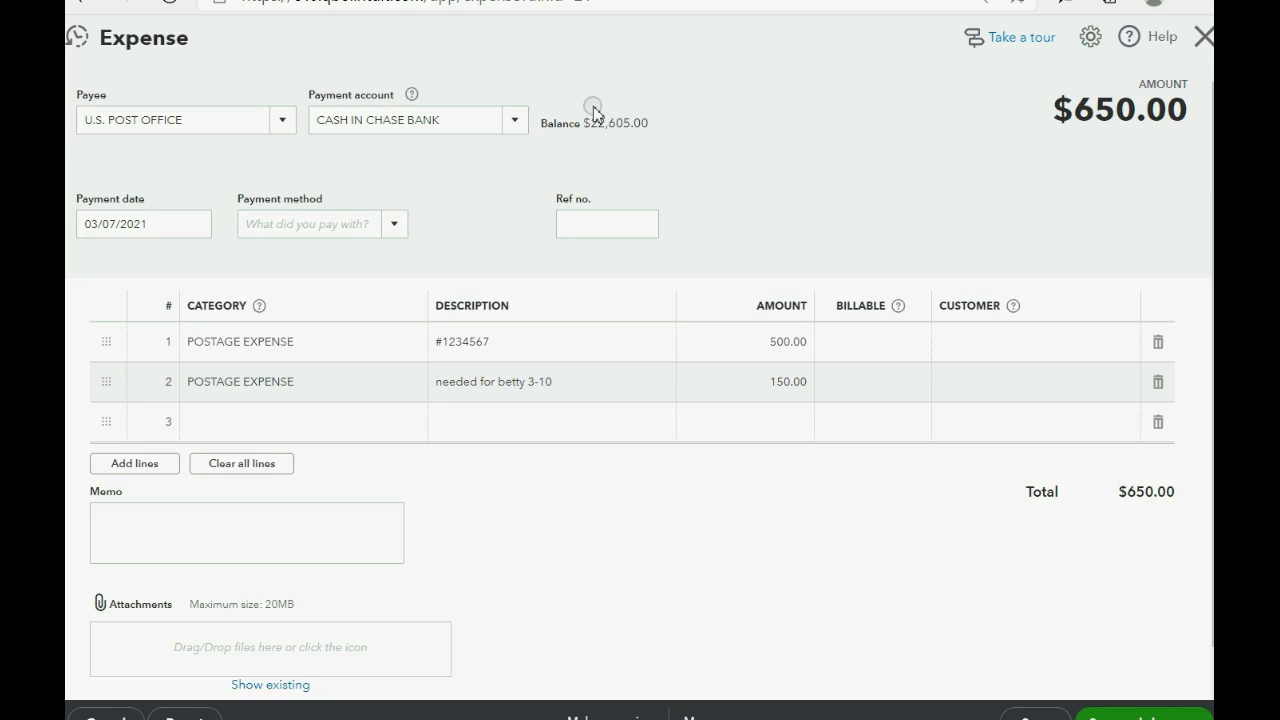
left_click(521, 126)
left_click(523, 127)
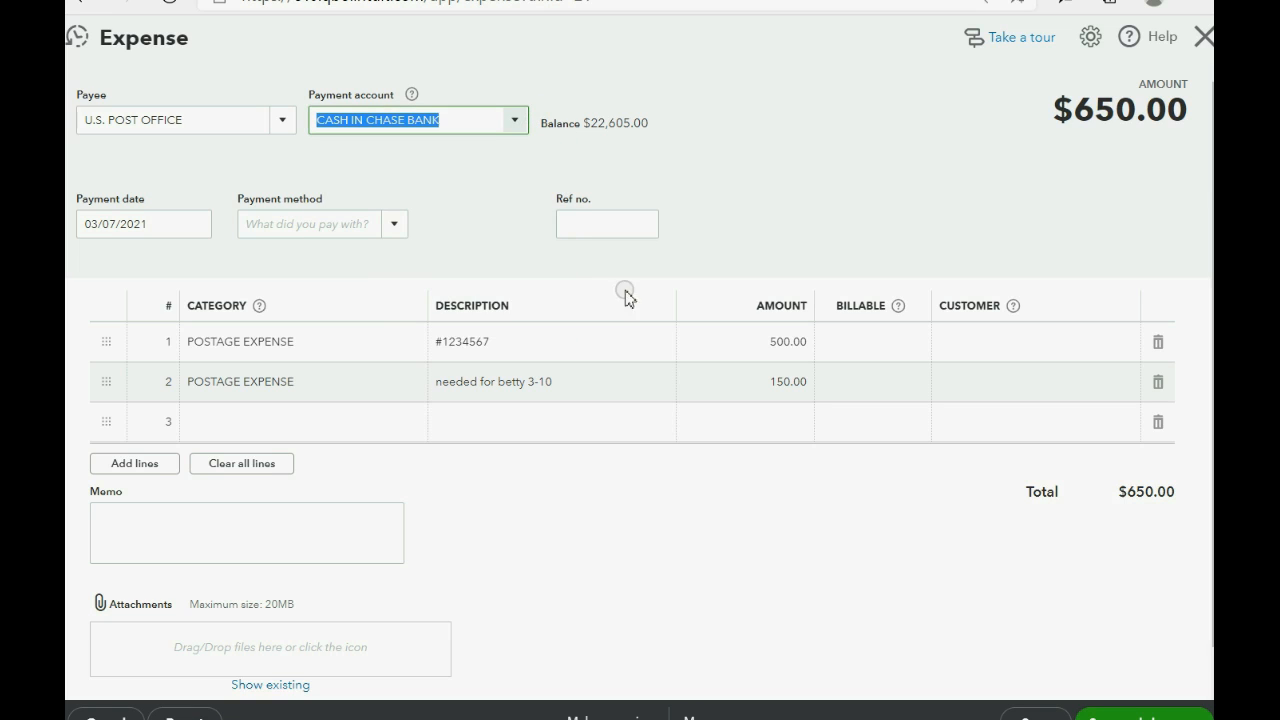
Reduce the first POSTAGE EXPENSE line's amount to 350.
left_click(736, 377)
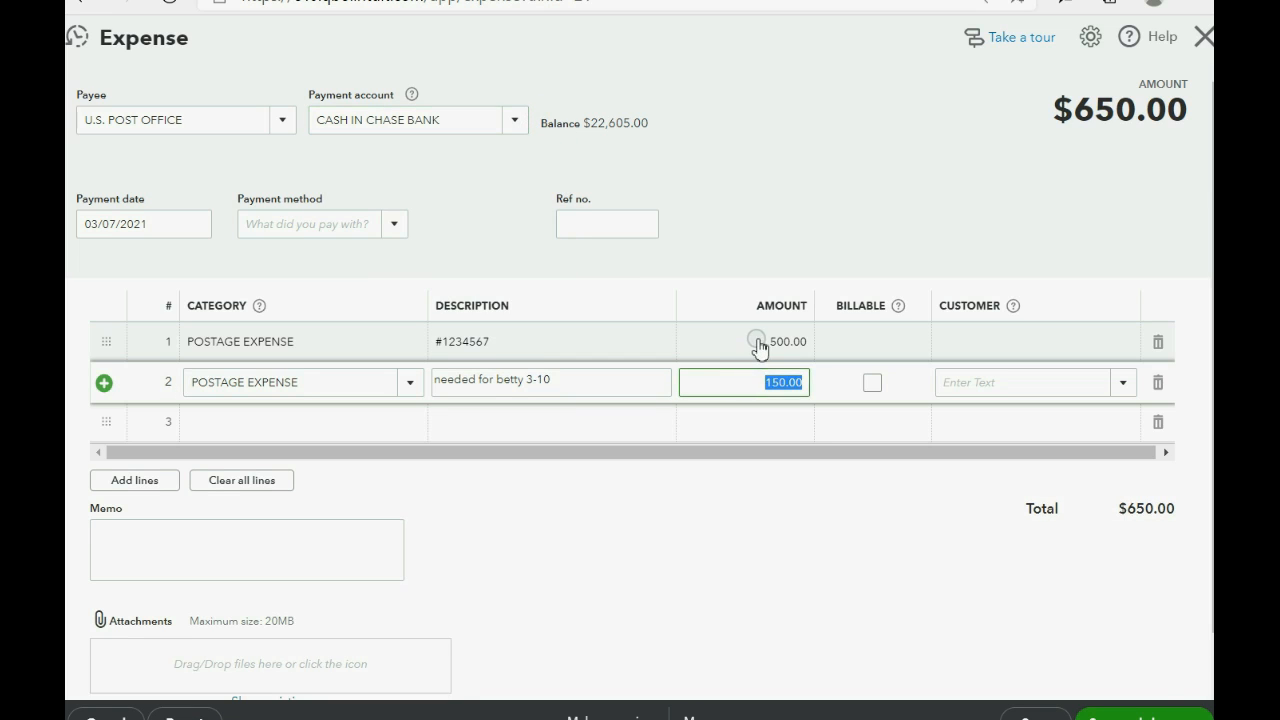
left_click(753, 340)
type("350")
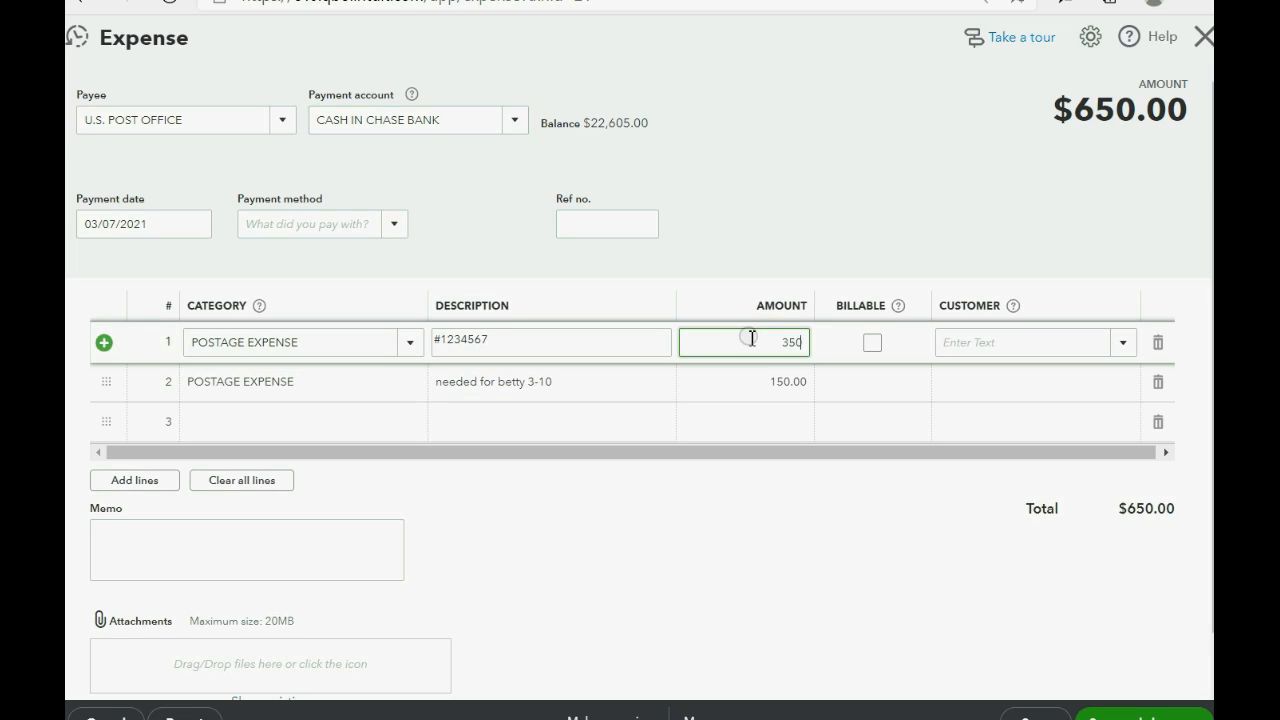
key("Tab")
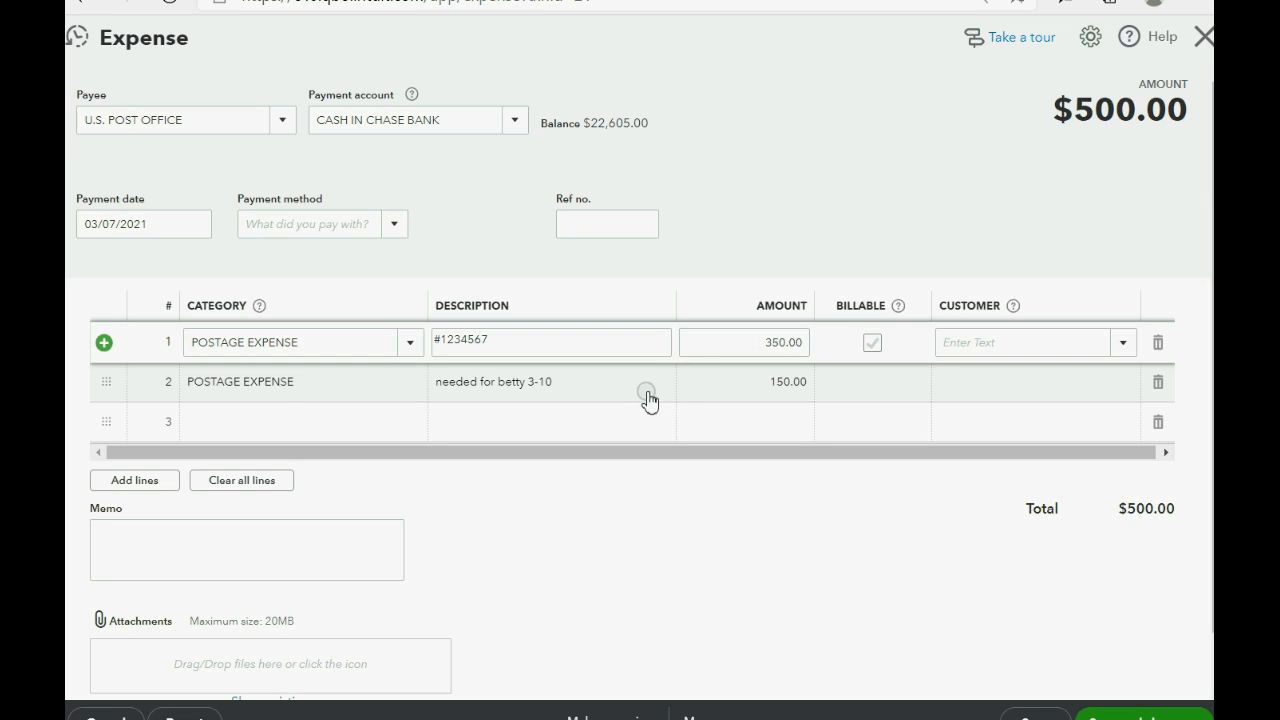
Assign the second POSTAGE EXPENSE line to the client mentioned in its description.
left_click(727, 386)
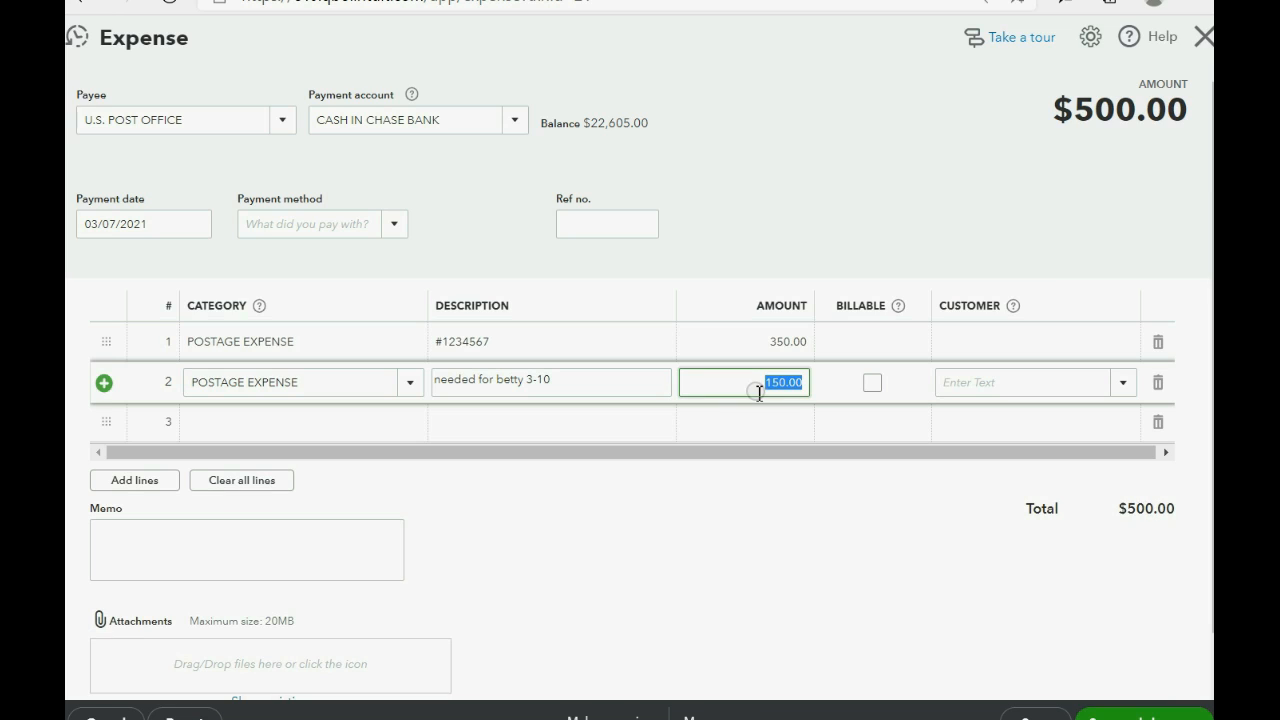
left_click(1125, 389)
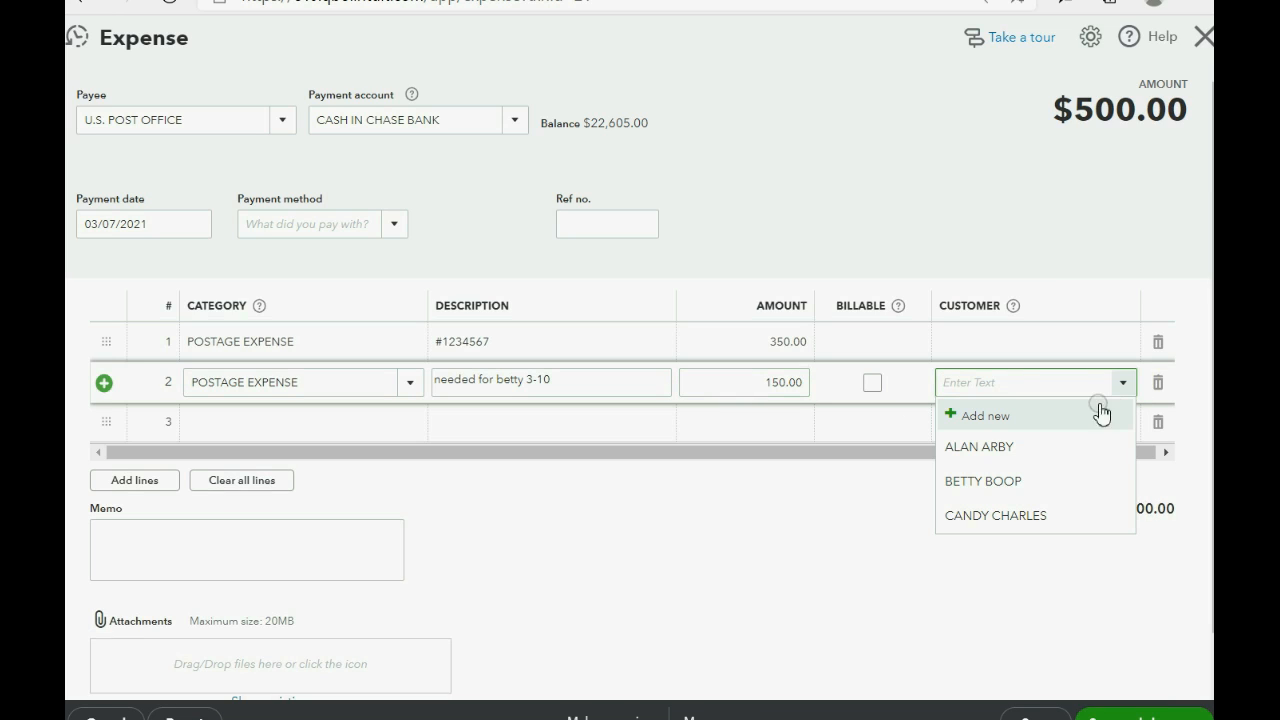
left_click(1048, 481)
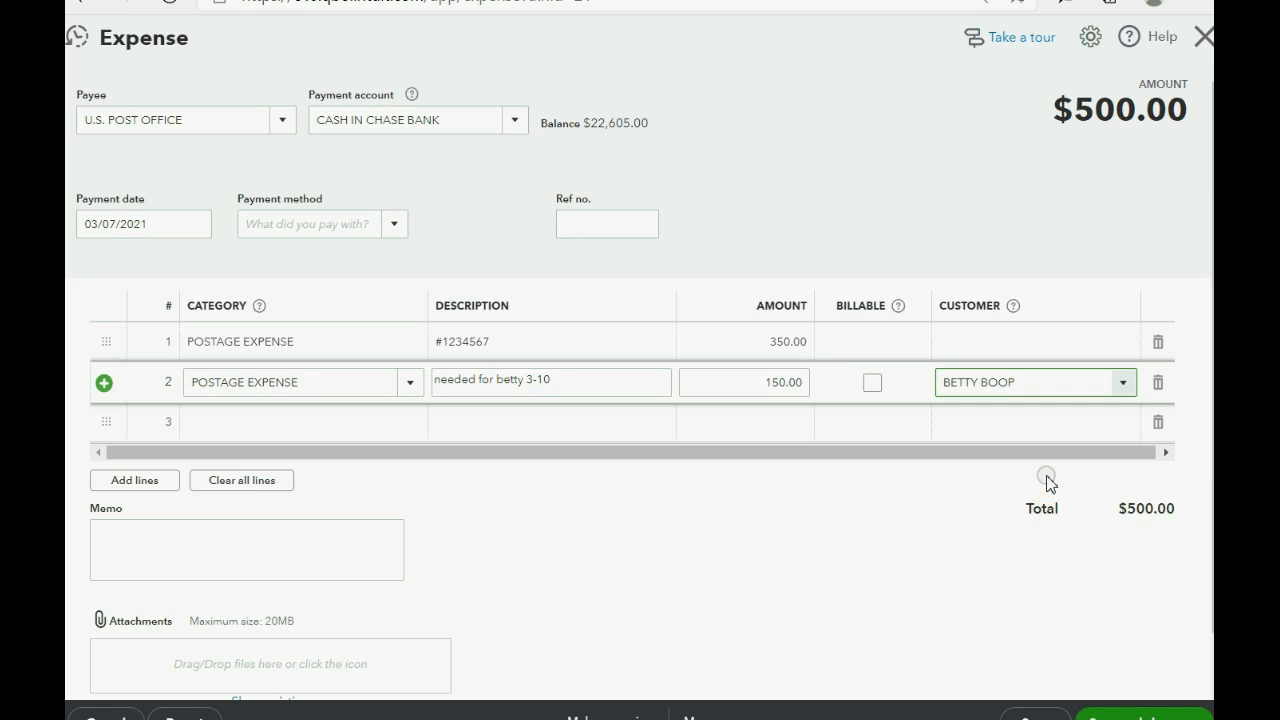
Review the payment date and the second line's description, amount and customer, and save the split expense.
left_click(200, 225)
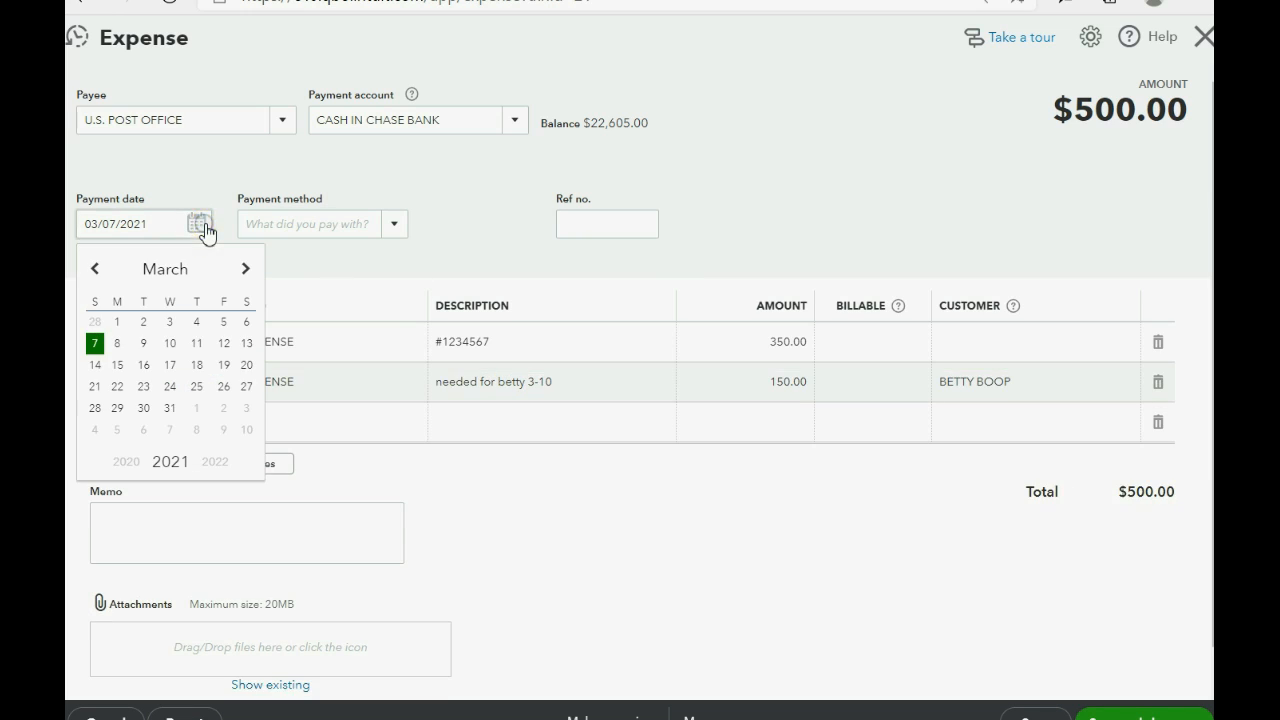
left_click(340, 176)
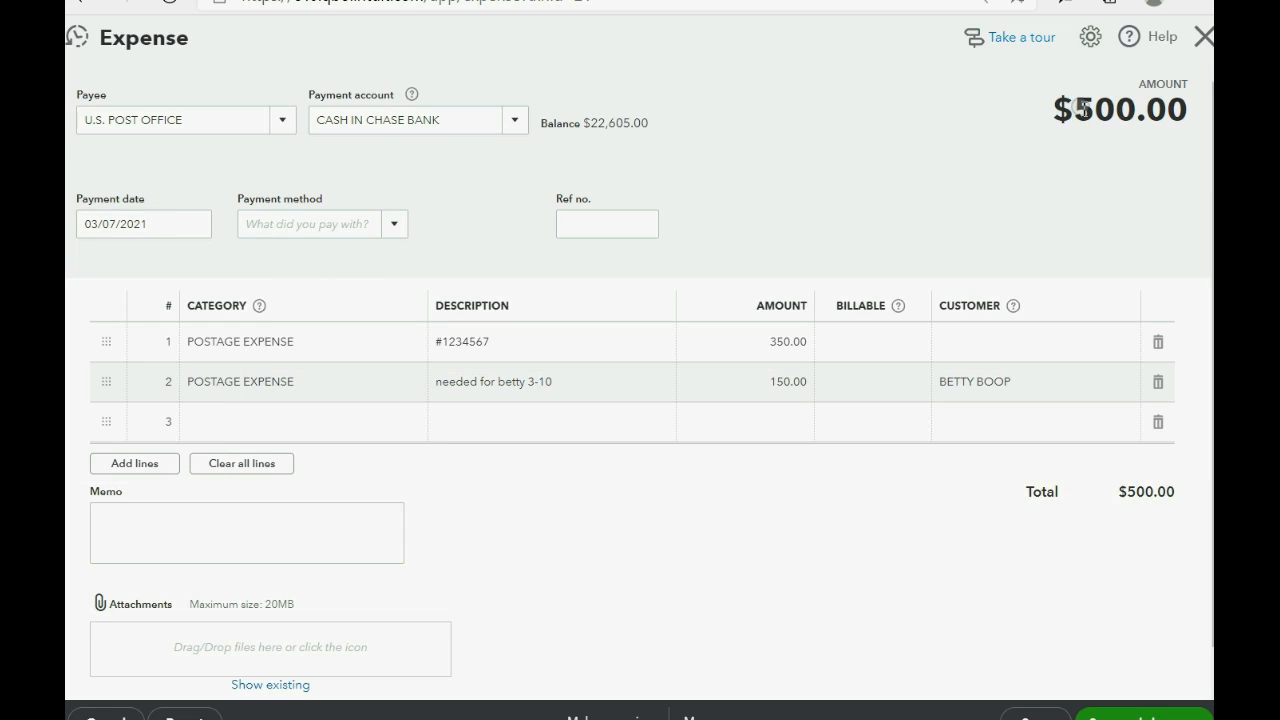
left_click(572, 381)
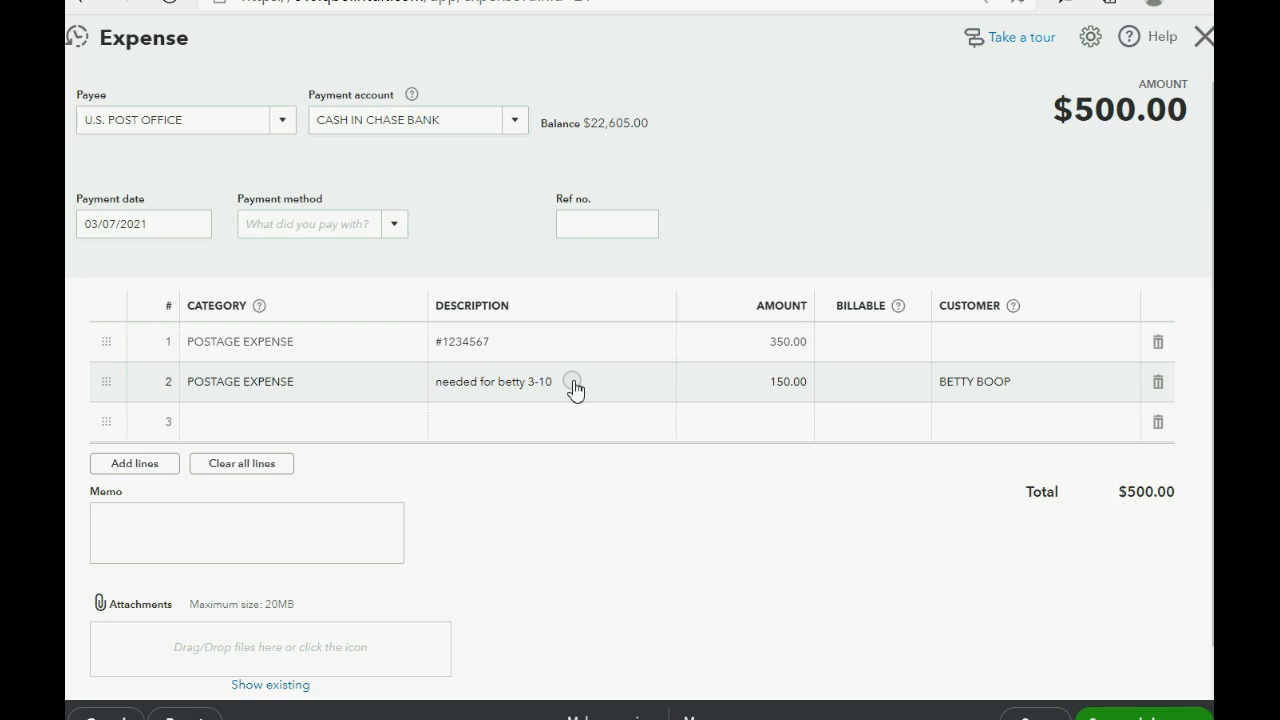
left_click(729, 381)
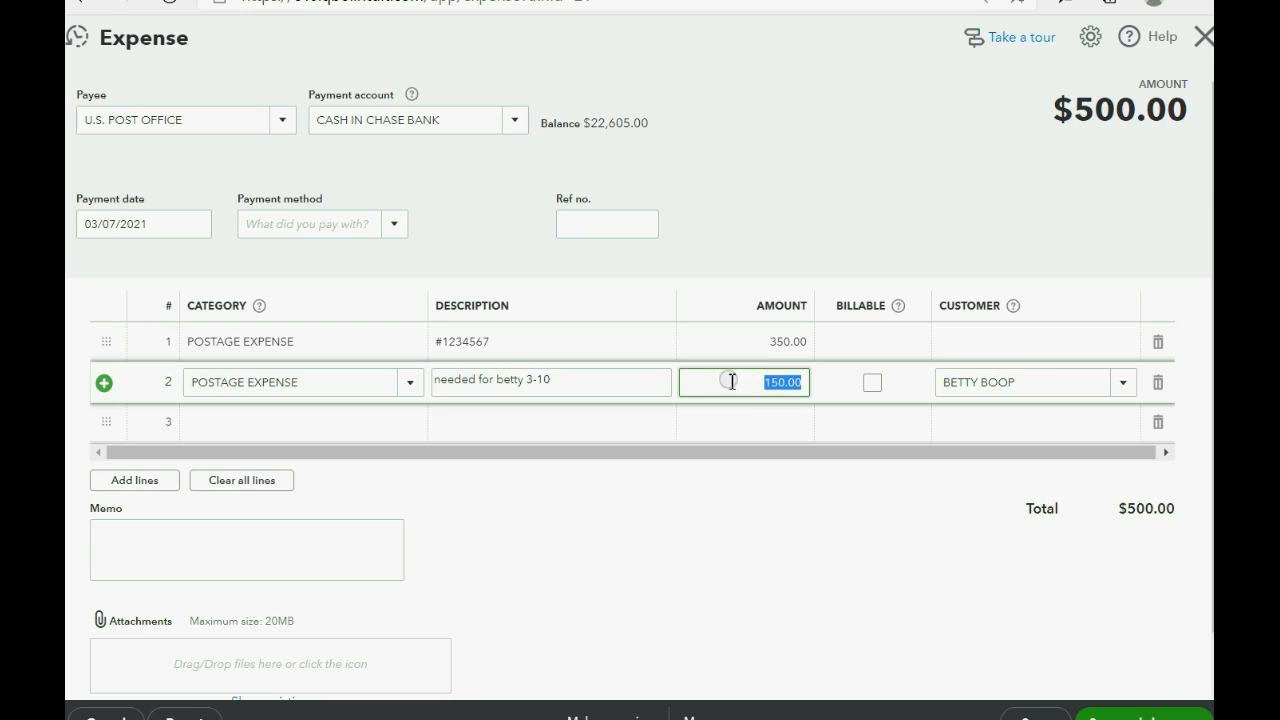
left_click(1117, 386)
left_click(1119, 390)
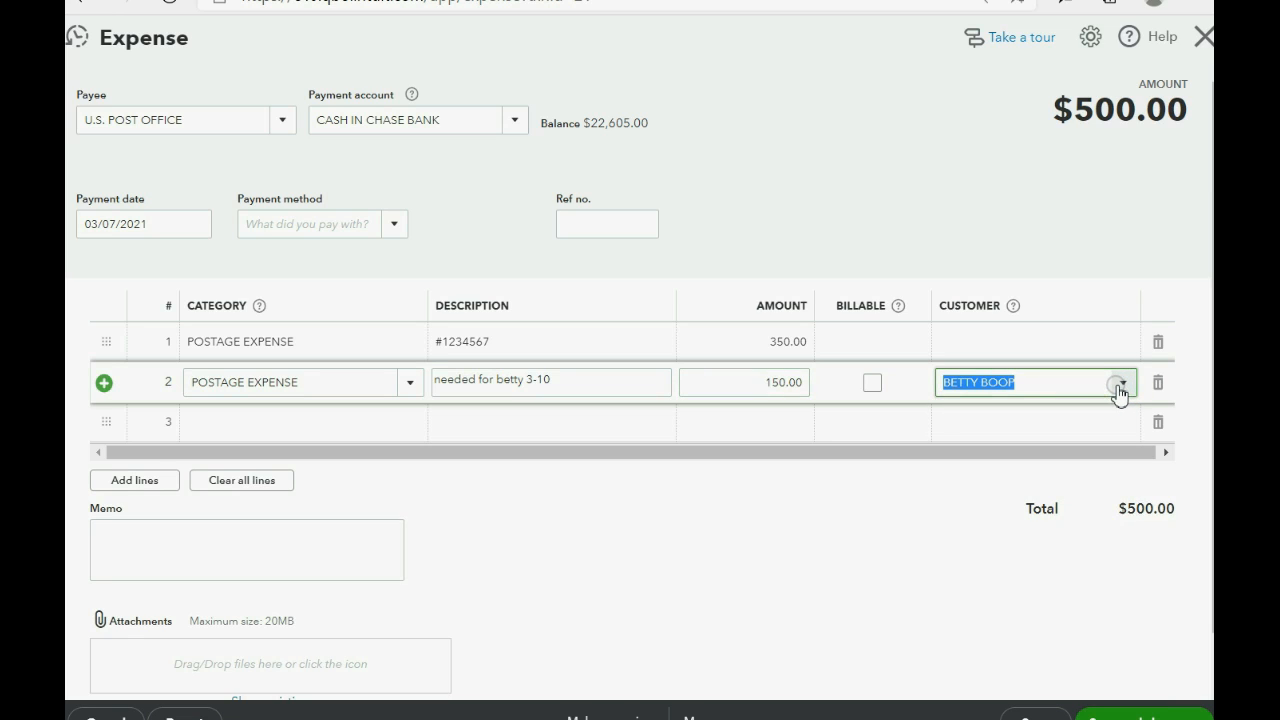
left_click(1108, 712)
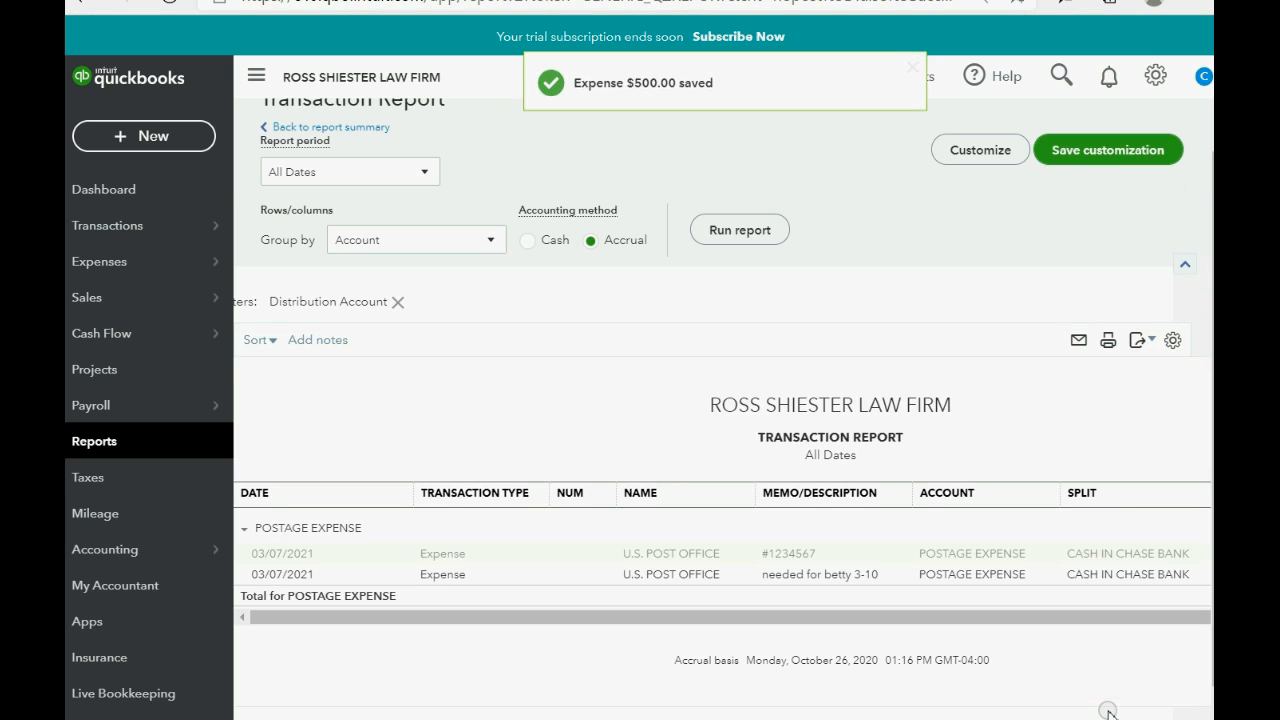
Open the Profit and Loss by Client custom report and check the POSTAGE EXPENSE amount allocated to the client.
left_click(151, 455)
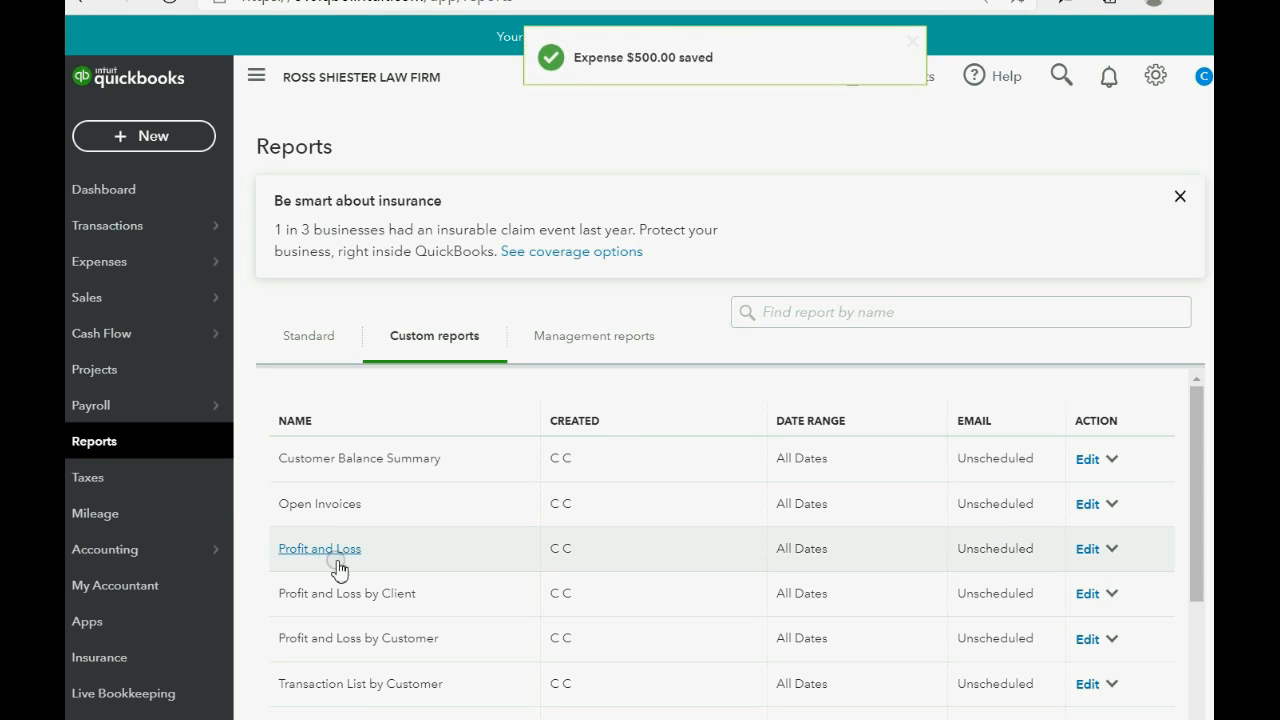
left_click(357, 596)
scroll(357, 598, "down", 2)
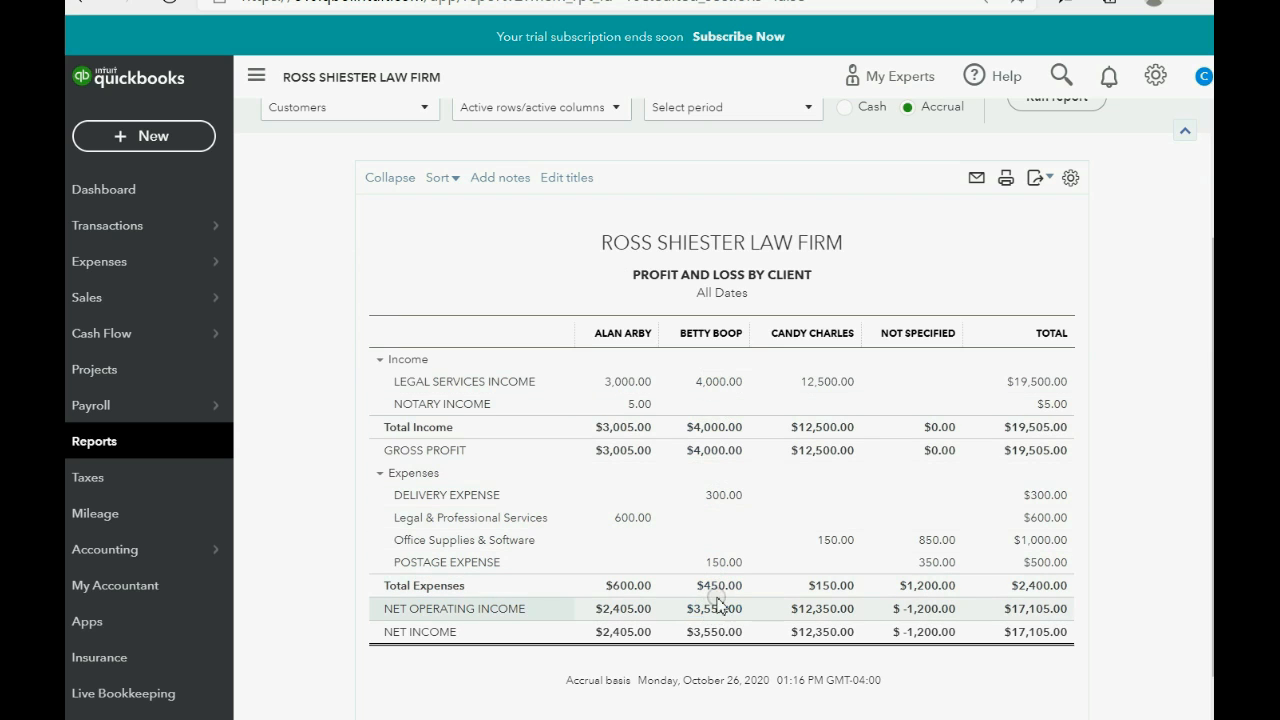
left_click(729, 562)
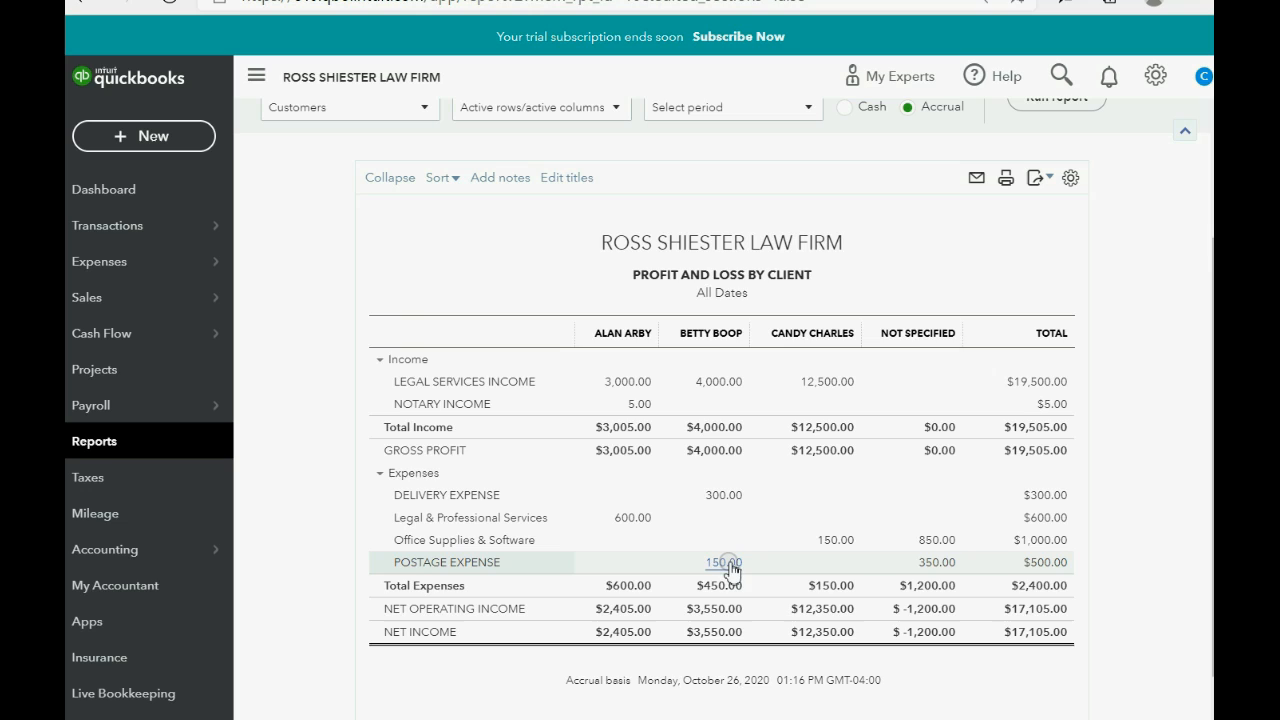